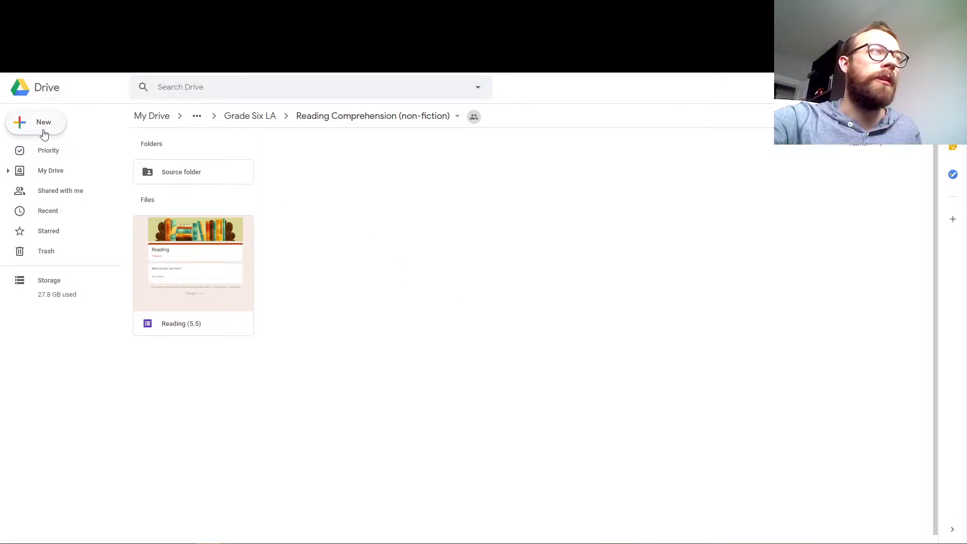
{"action": "right_click", "coordinate": [310, 211]}
{"action": "mouse_move", "coordinate": [384, 346]}
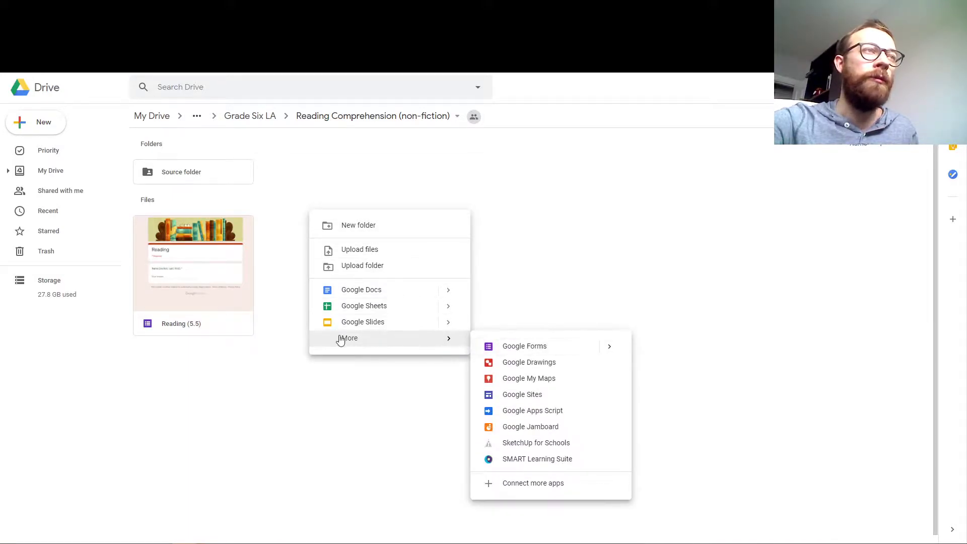
{"action": "left_click", "coordinate": [273, 320]}
{"action": "left_click", "coordinate": [44, 126]}
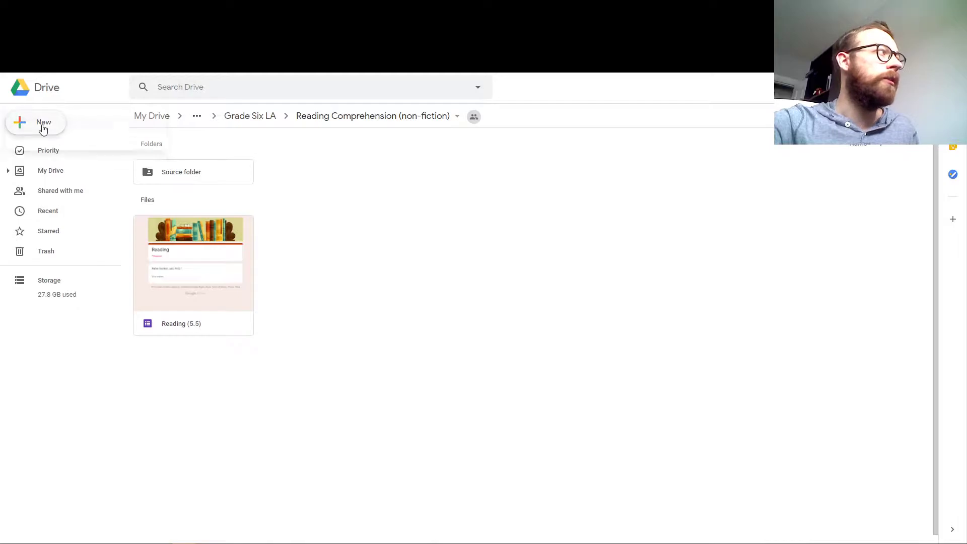
{"action": "mouse_move", "coordinate": [115, 245]}
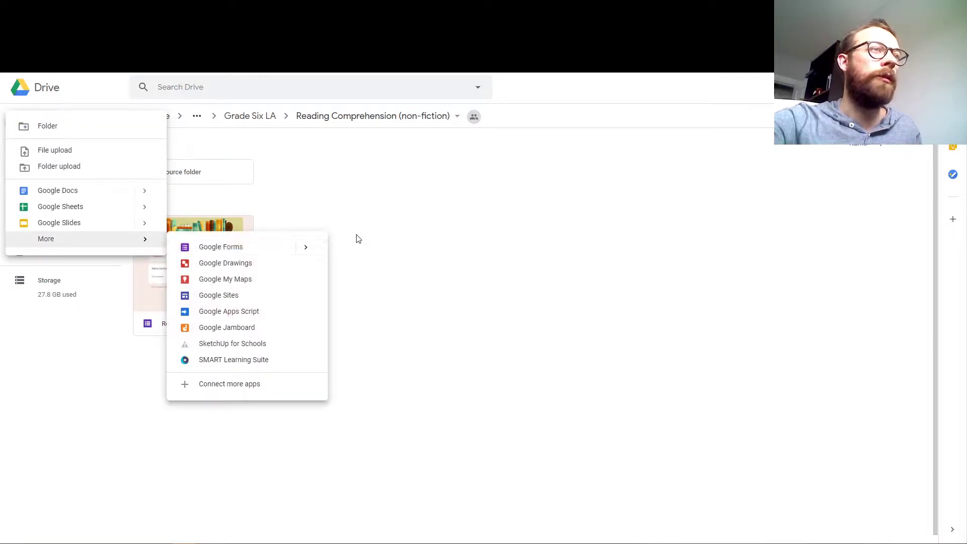
{"action": "left_click", "coordinate": [315, 233]}
Step: Create a blank Google Form in the Reading Comprehension (non-fiction) folder
{"action": "right_click", "coordinate": [315, 232]}
{"action": "mouse_move", "coordinate": [406, 366]}
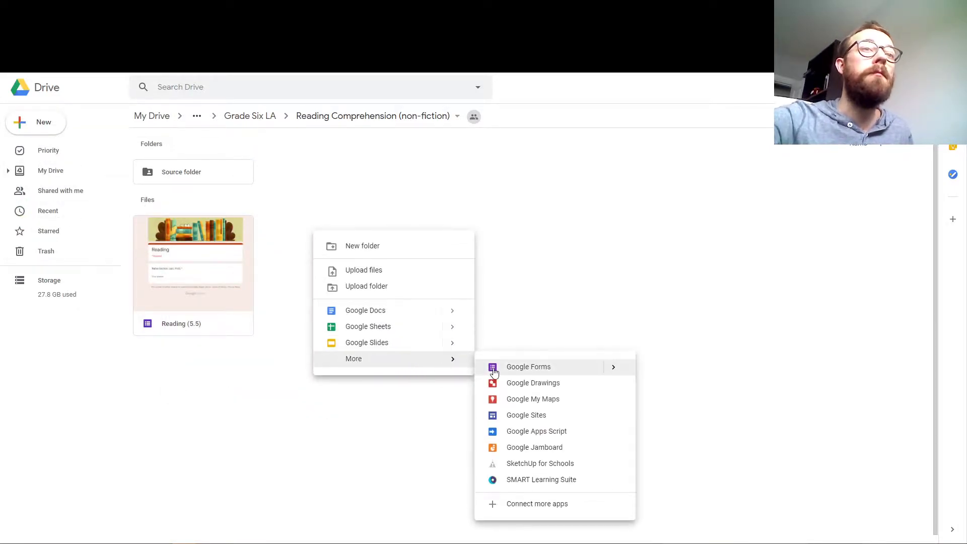
{"action": "left_click", "coordinate": [505, 366]}
{"action": "left_click", "coordinate": [562, 331]}
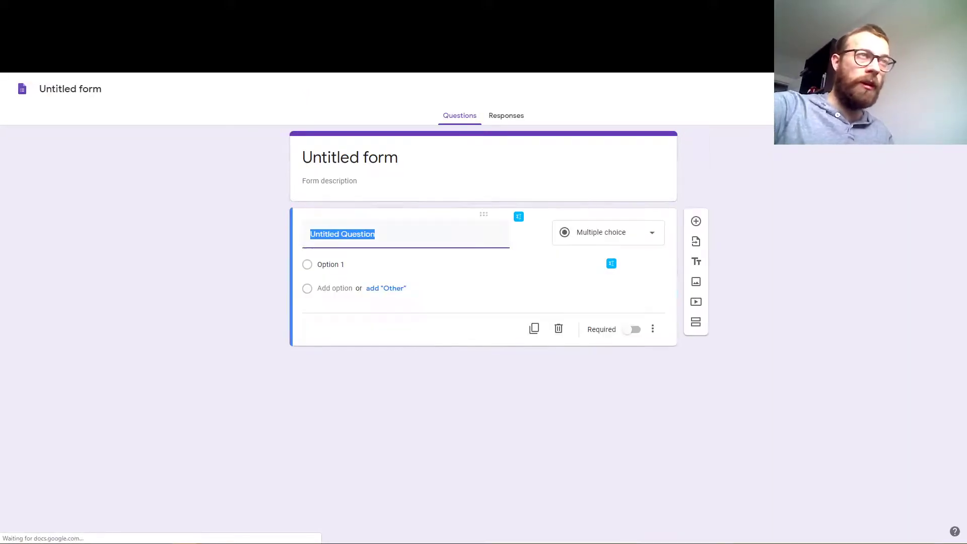
Step: Title the form "Test Form" and apply the same title as its file name
{"action": "left_click", "coordinate": [367, 160]}
{"action": "type", "text": "Tes"}
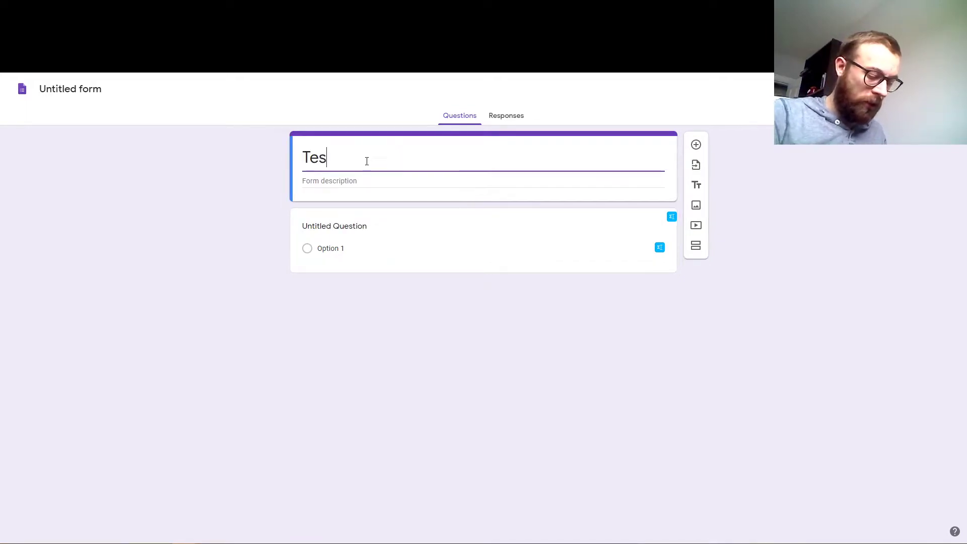
{"action": "type", "text": "t Form"}
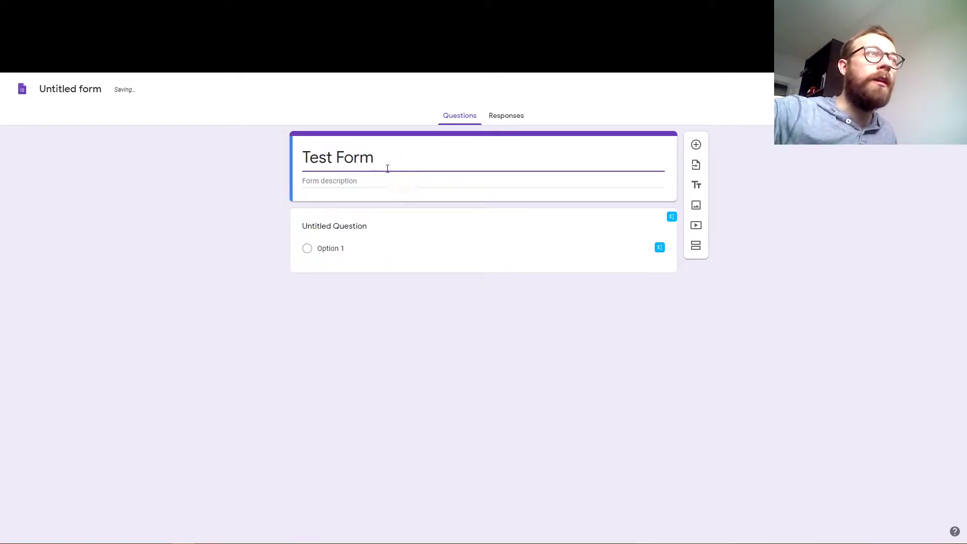
{"action": "left_click", "coordinate": [79, 90]}
{"action": "left_click", "coordinate": [166, 214]}
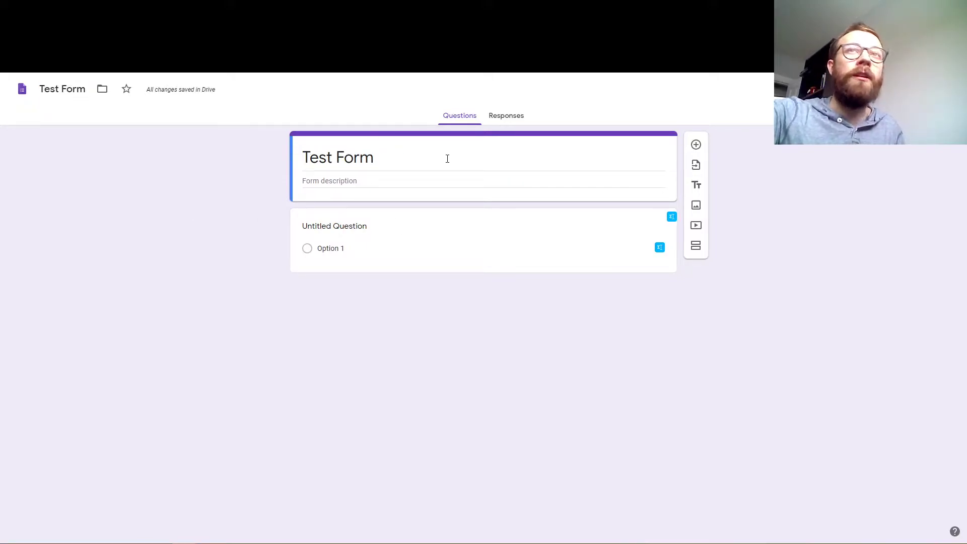
Step: Turn the untitled question into a required short-answer question reading "Name: (Section, Last, First)"
{"action": "left_click", "coordinate": [374, 234]}
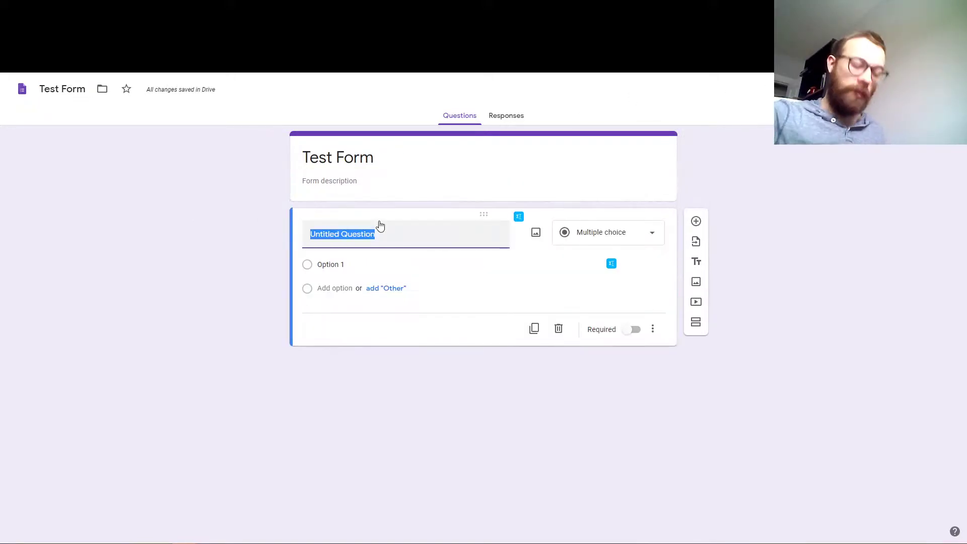
{"action": "type", "text": "Name"}
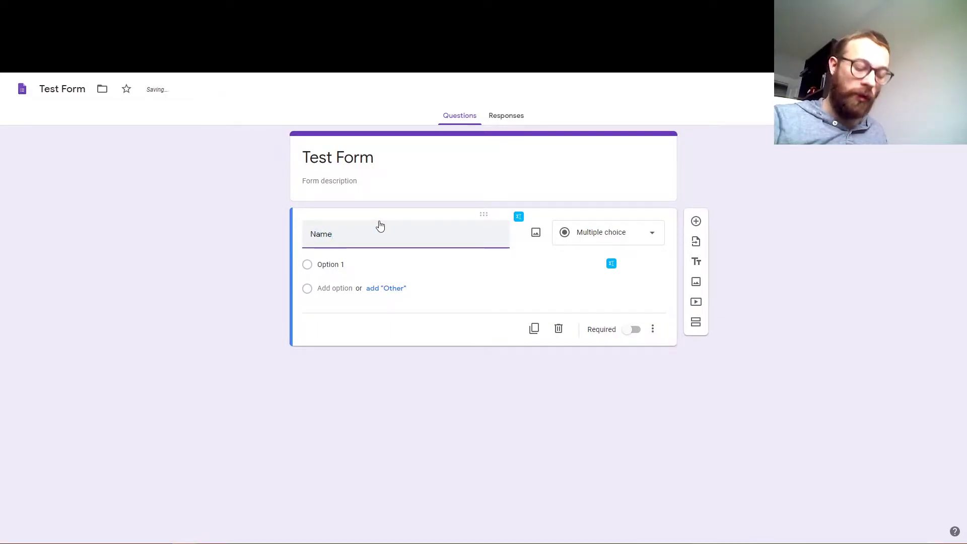
{"action": "type", "text": ": (Se"}
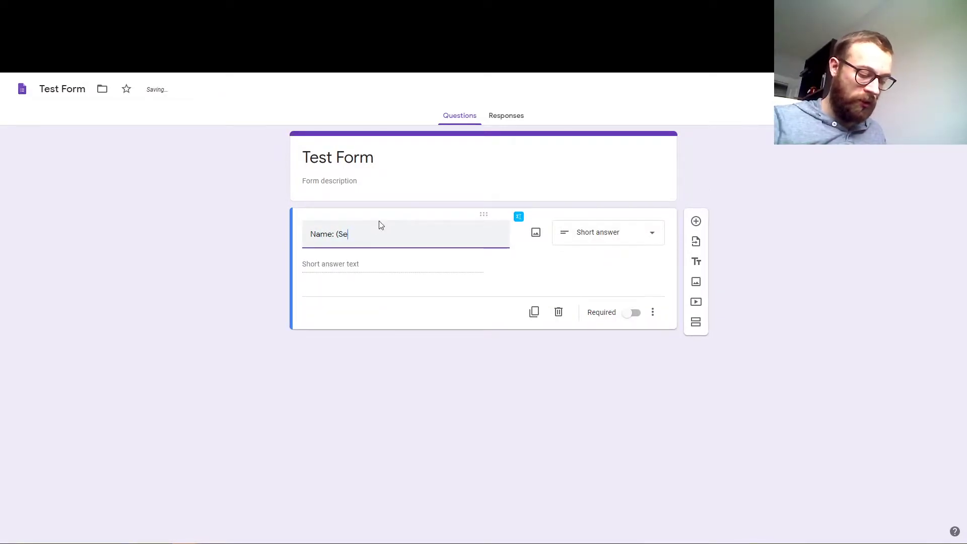
{"action": "type", "text": "ction, La"}
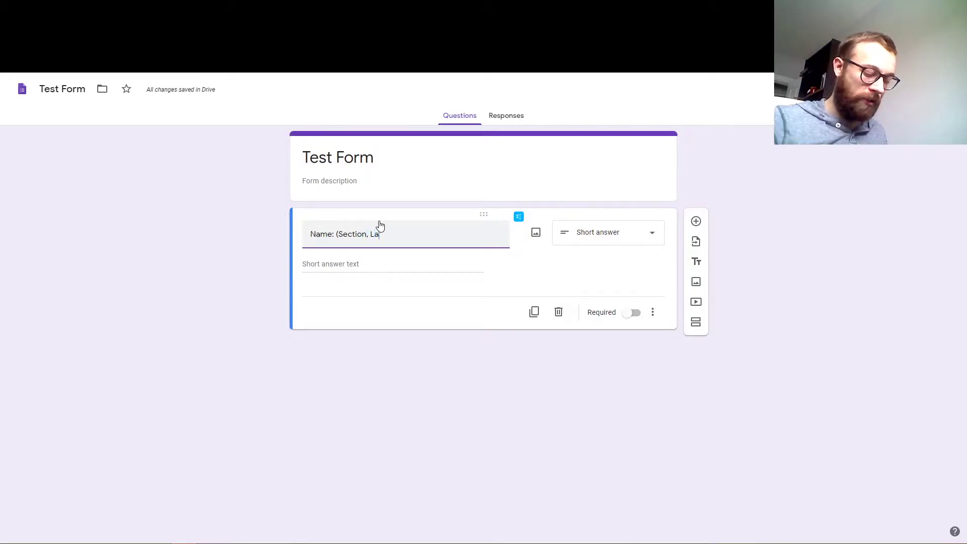
{"action": "type", "text": "st, First"}
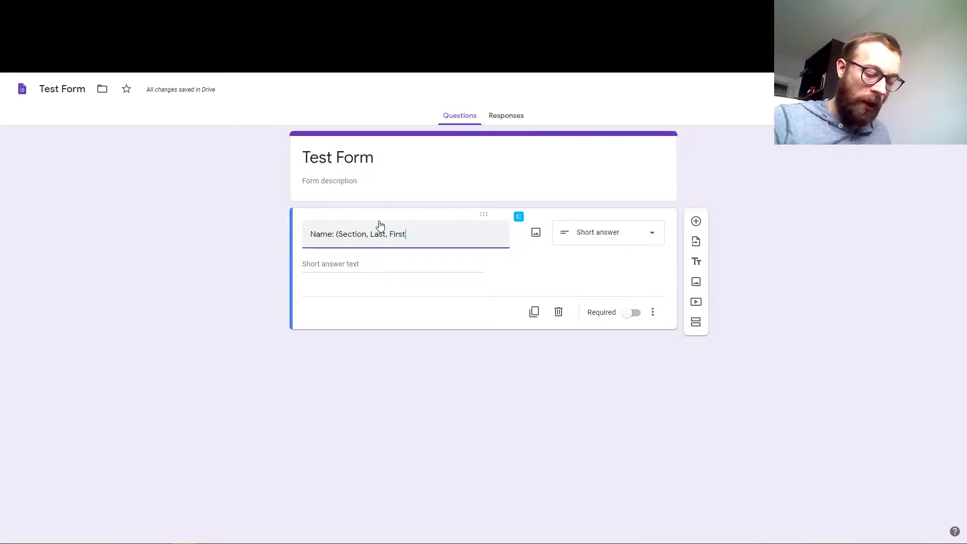
{"action": "left_click", "coordinate": [634, 314]}
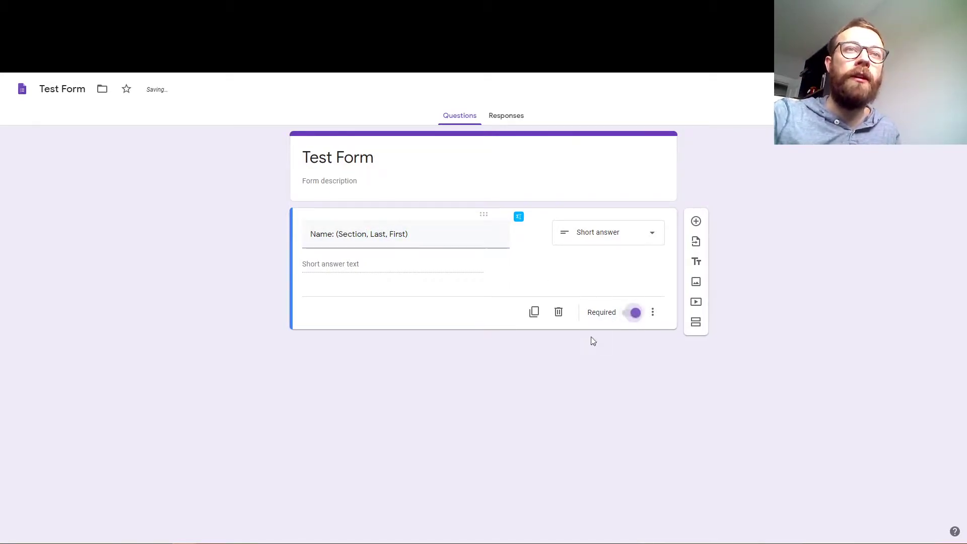
{"action": "left_click", "coordinate": [358, 234]}
{"action": "double_click", "coordinate": [355, 234]}
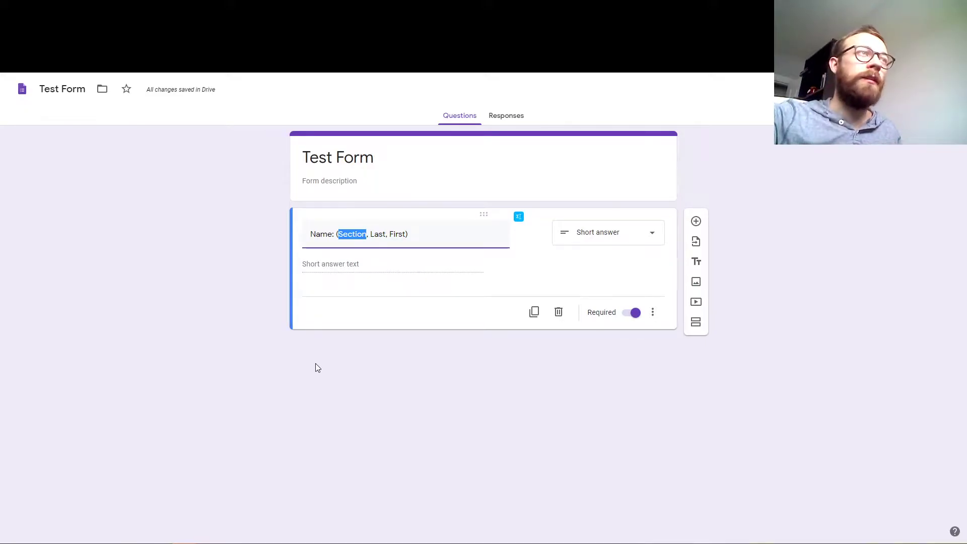
{"action": "left_click_drag", "start_coordinate": [411, 231], "coordinate": [272, 240]}
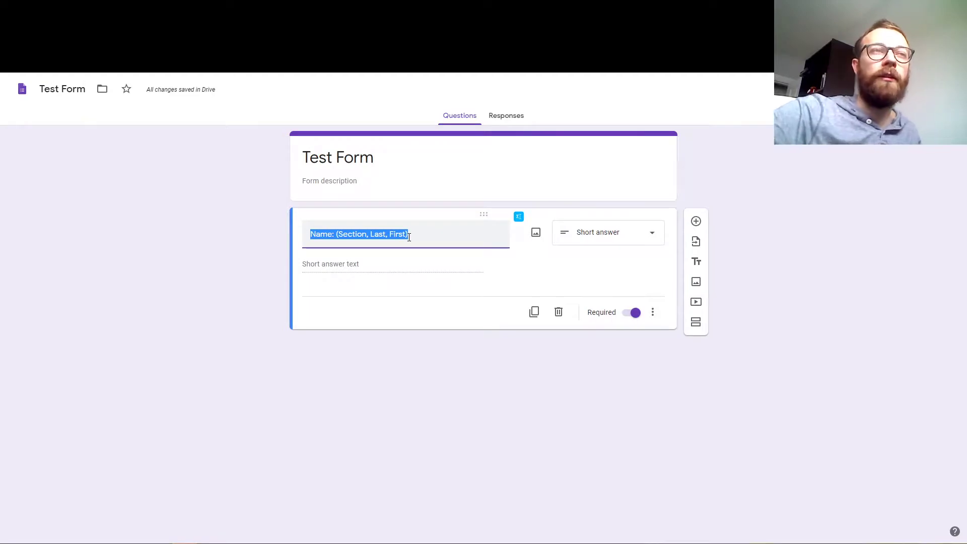
{"action": "left_click_drag", "start_coordinate": [417, 234], "coordinate": [344, 235]}
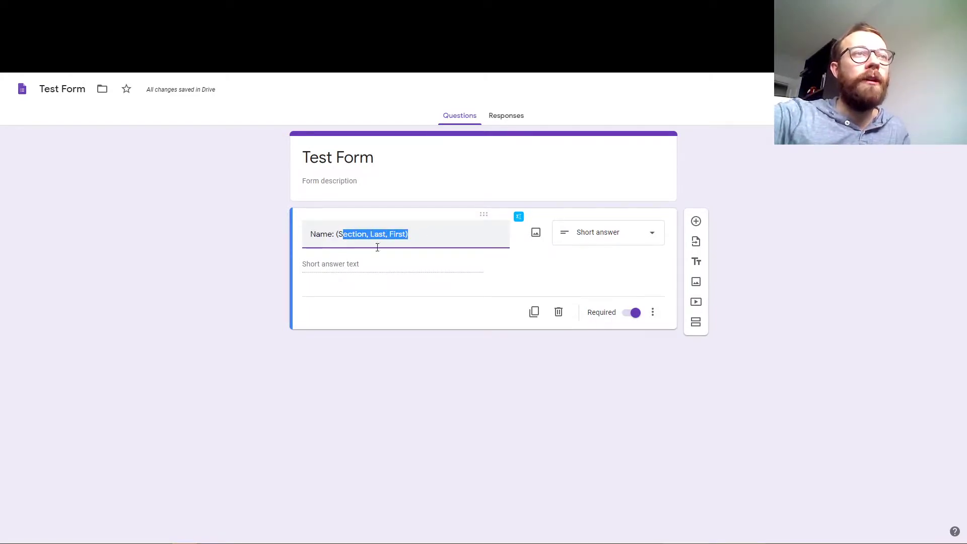
{"action": "left_click", "coordinate": [662, 357]}
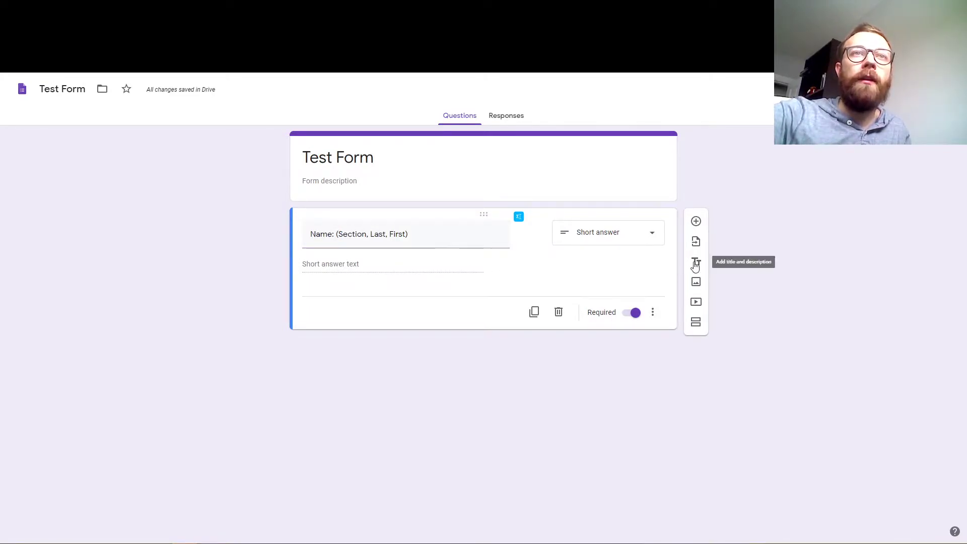
Step: Add a second section after the name question and title it "Test Form"
{"action": "left_click", "coordinate": [704, 325]}
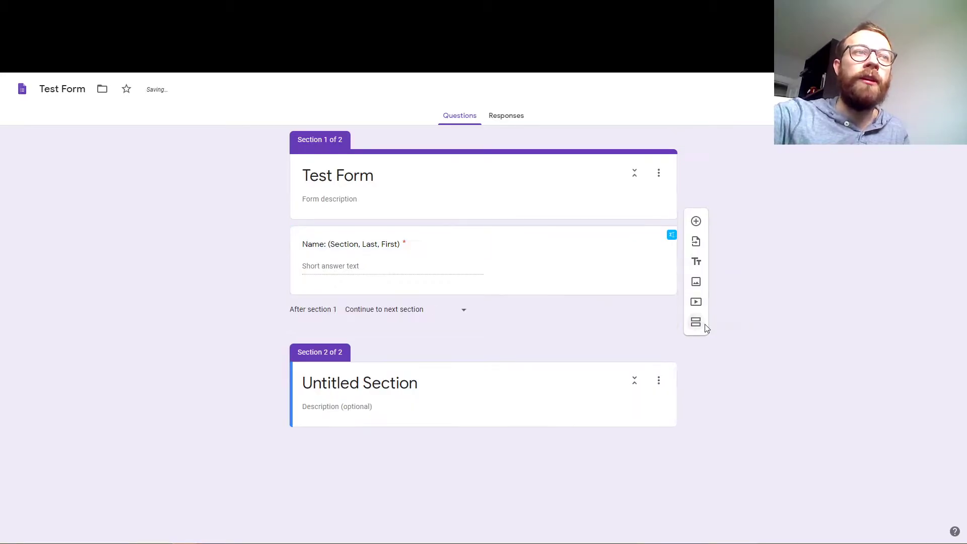
{"action": "left_click", "coordinate": [480, 390]}
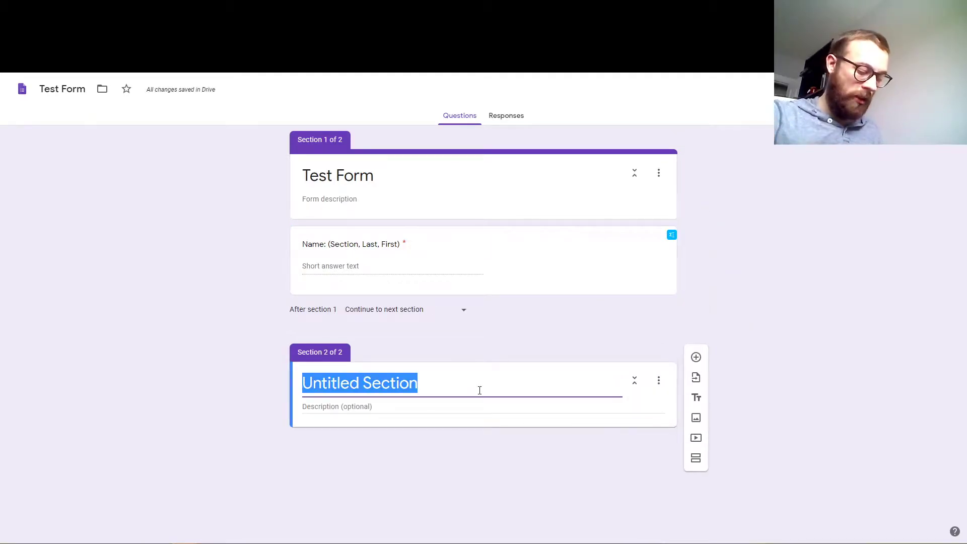
{"action": "type", "text": "Test Form"}
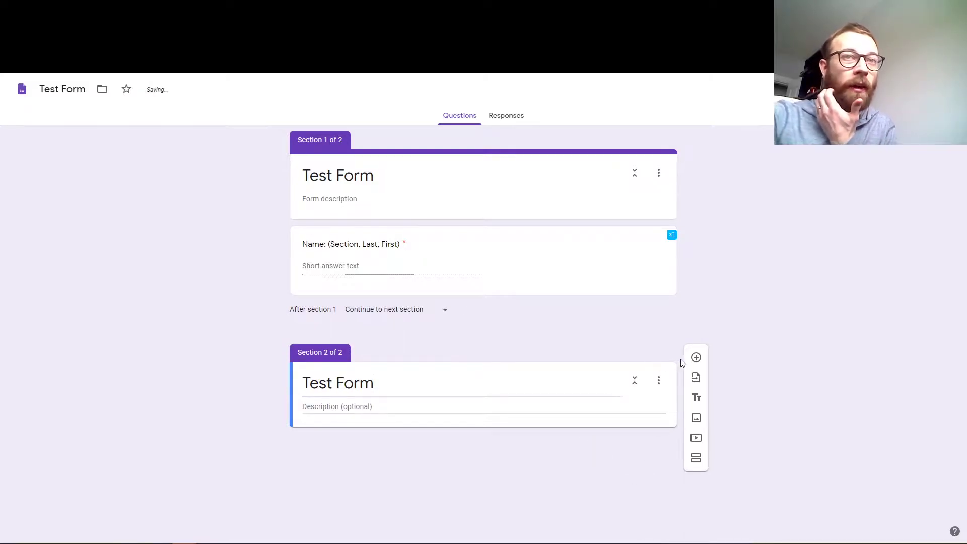
Step: Add a multiple-choice question to section 2 reading "What word starts with the letter "r"?"
{"action": "left_click", "coordinate": [694, 358]}
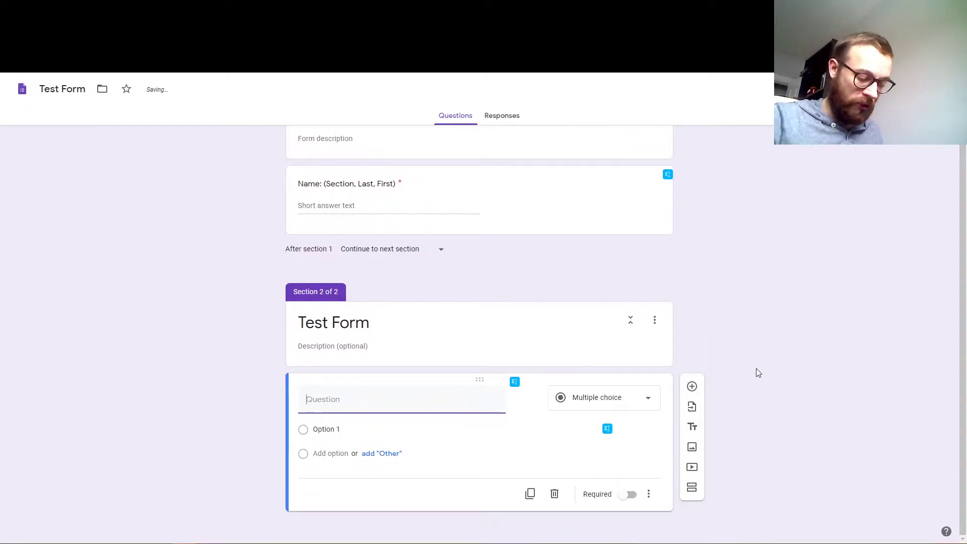
{"action": "type", "text": "What word starts with"}
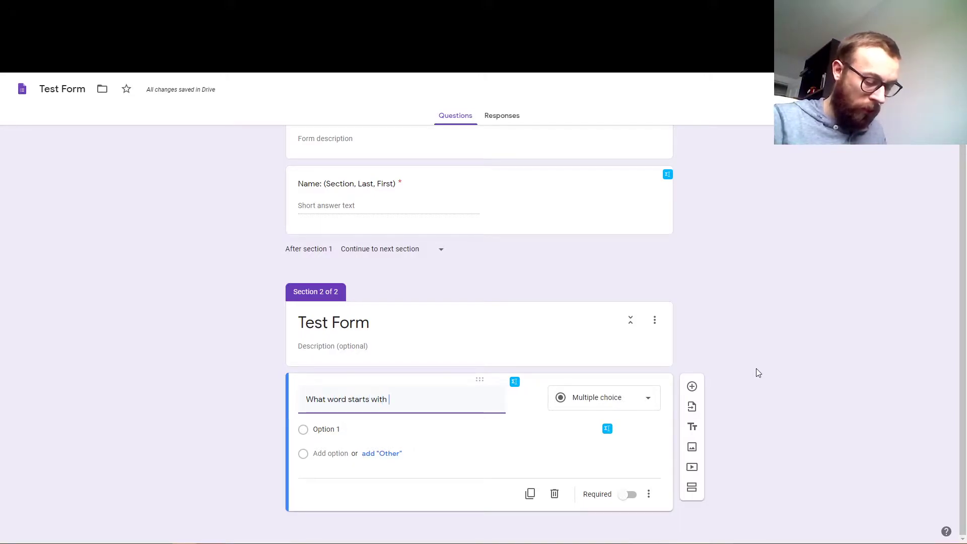
{"action": "type", "text": " the lett"}
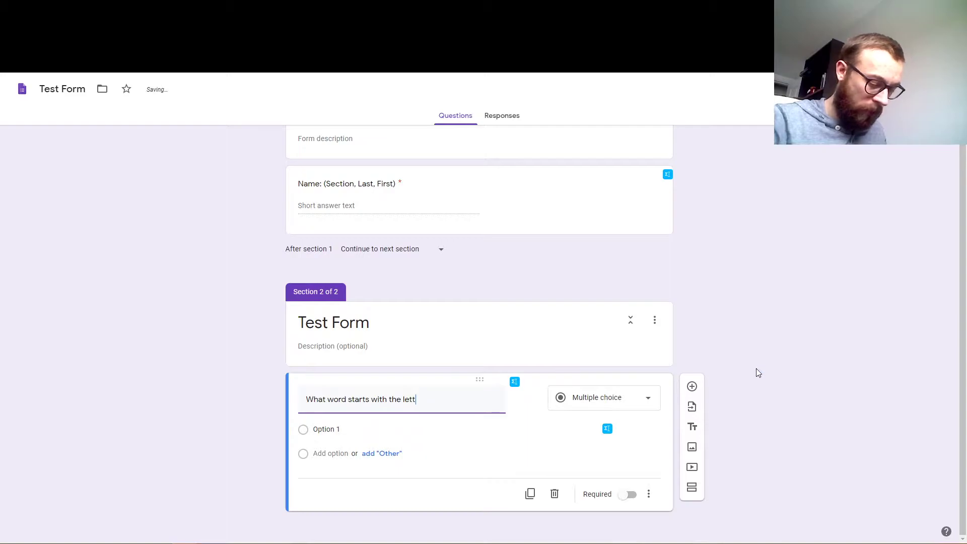
{"action": "type", "text": "er \"r"}
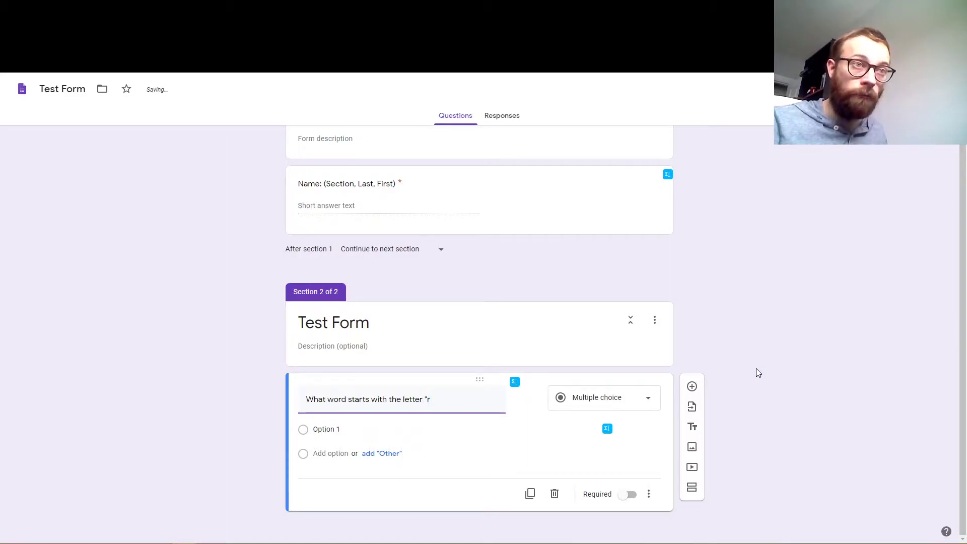
{"action": "type", "text": "\"?"}
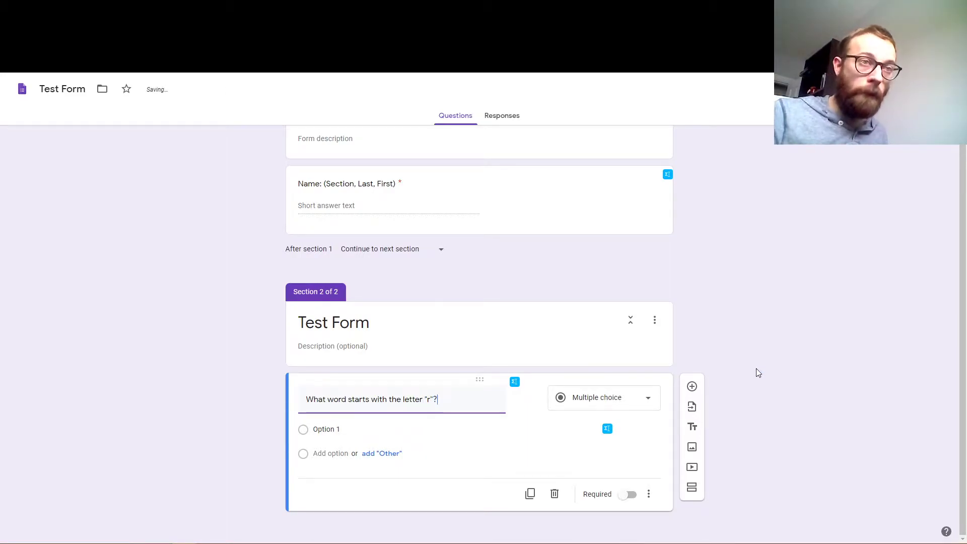
Step: Enter the answer options Red, Black, Green and Yellow for the letter "r" question
{"action": "key", "text": "Tab"}
{"action": "key", "text": "Tab"}
{"action": "type", "text": "R"}
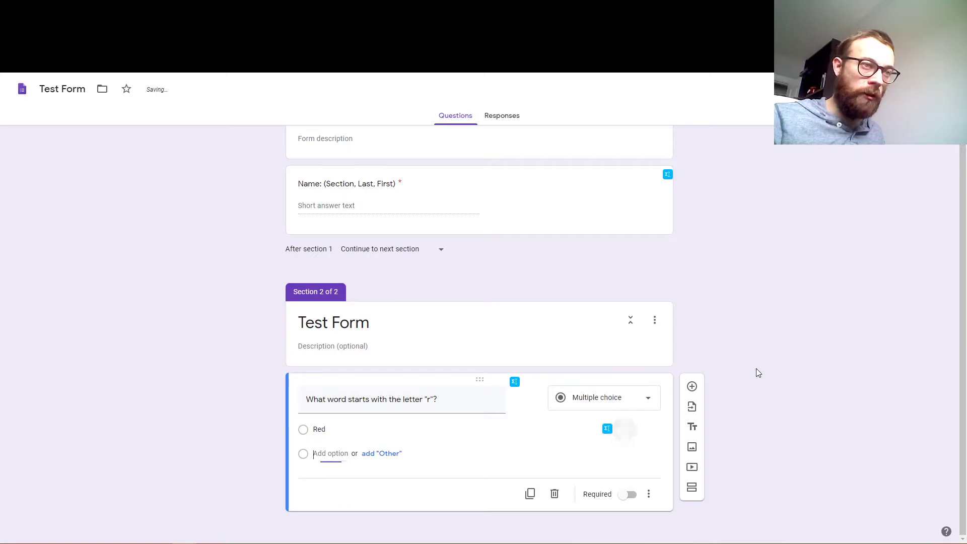
{"action": "key", "text": "Return"}
{"action": "type", "text": "Black"}
{"action": "key", "text": "Tab"}
{"action": "key", "text": "Tab"}
{"action": "key", "text": "Tab"}
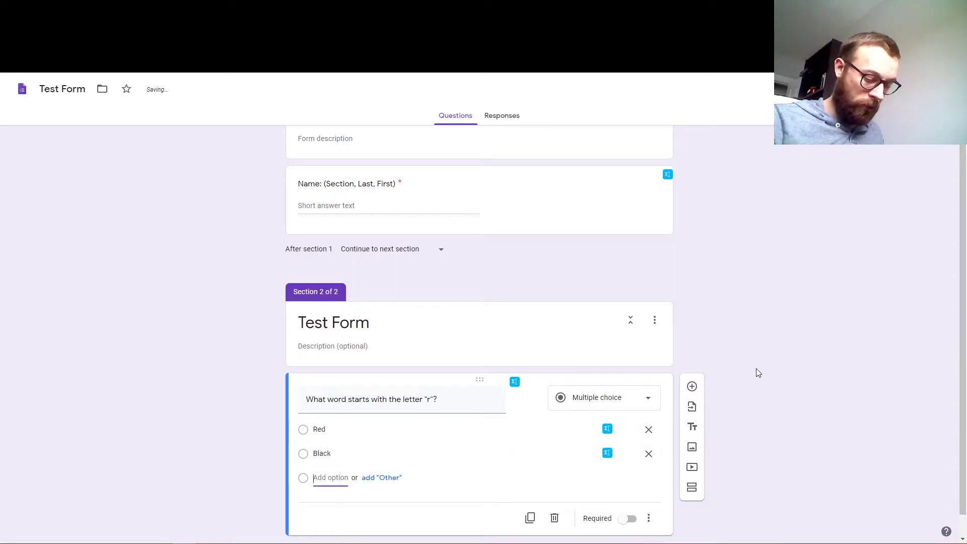
{"action": "type", "text": "Green"}
{"action": "key", "text": "Tab"}
{"action": "key", "text": "Tab"}
{"action": "key", "text": "Tab"}
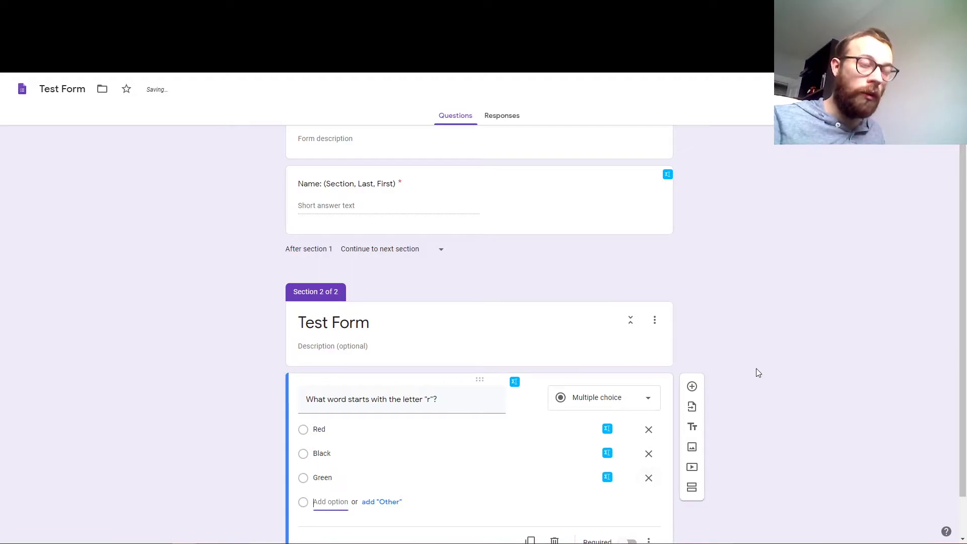
{"action": "type", "text": "Yellow"}
Step: Make the letter "r" question required and have its option order shuffled
{"action": "scroll", "coordinate": [728, 395], "scroll_direction": "down", "scroll_amount": 2}
{"action": "left_click", "coordinate": [624, 494]}
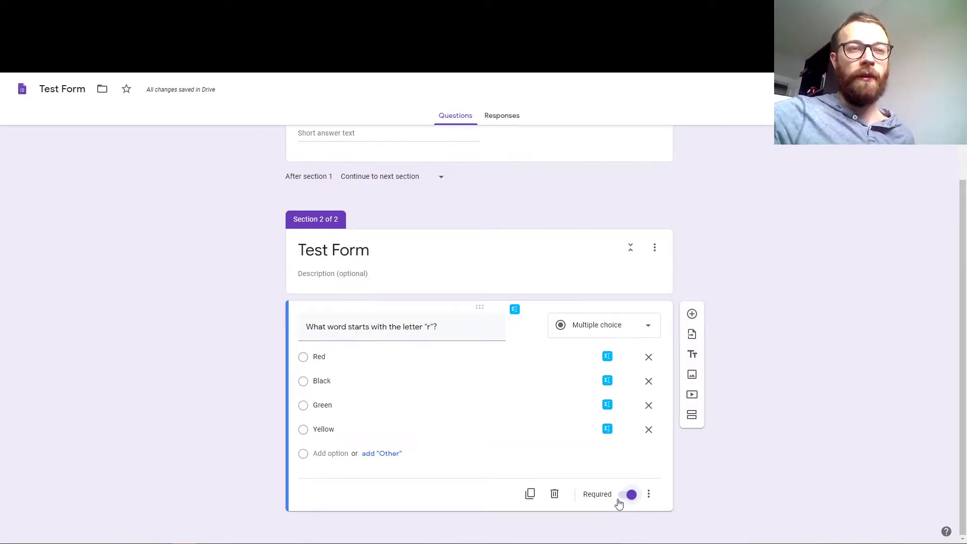
{"action": "left_click", "coordinate": [650, 497]}
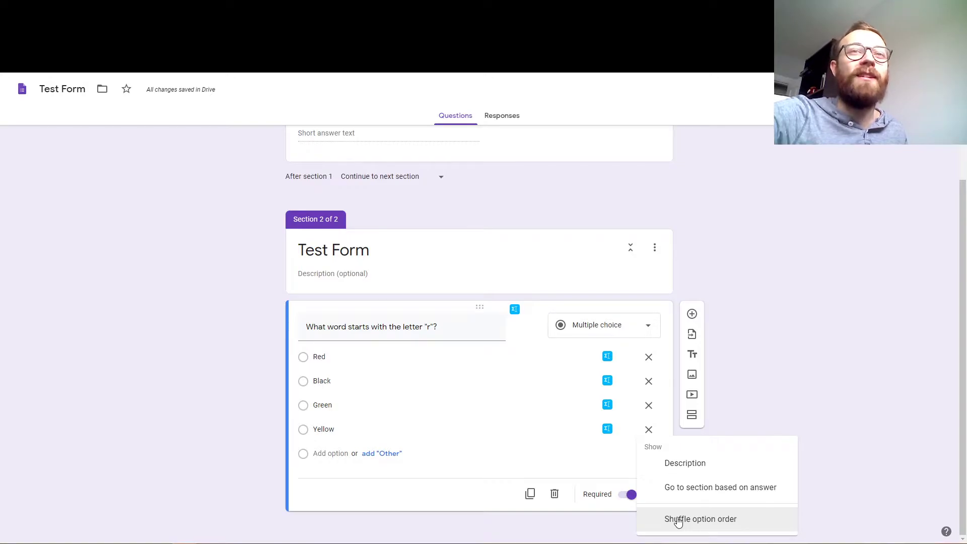
{"action": "left_click", "coordinate": [678, 521]}
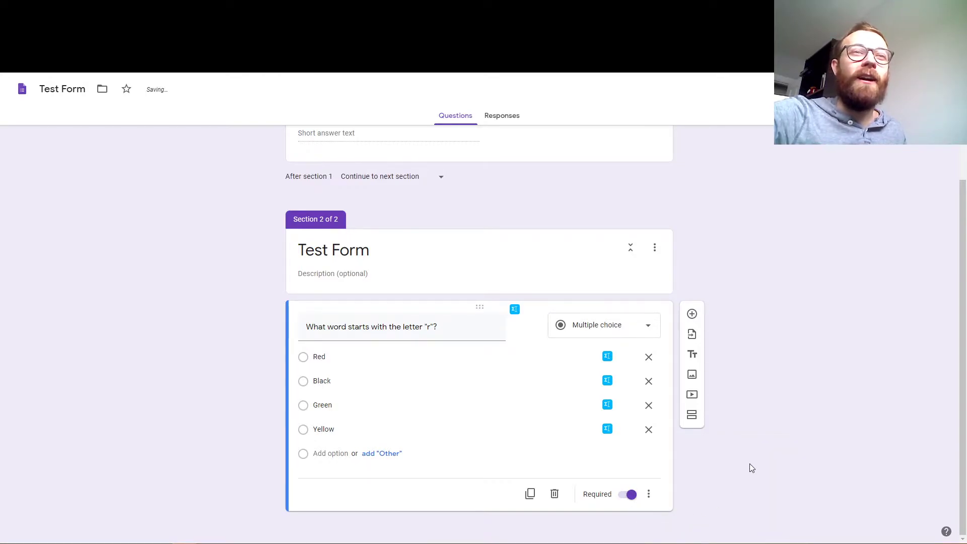
{"action": "left_click", "coordinate": [649, 494]}
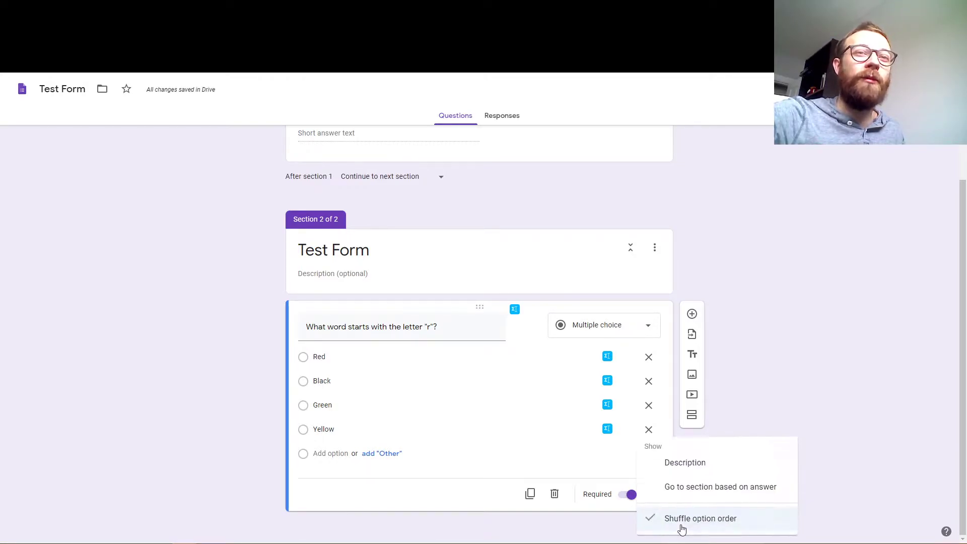
{"action": "left_click", "coordinate": [853, 467]}
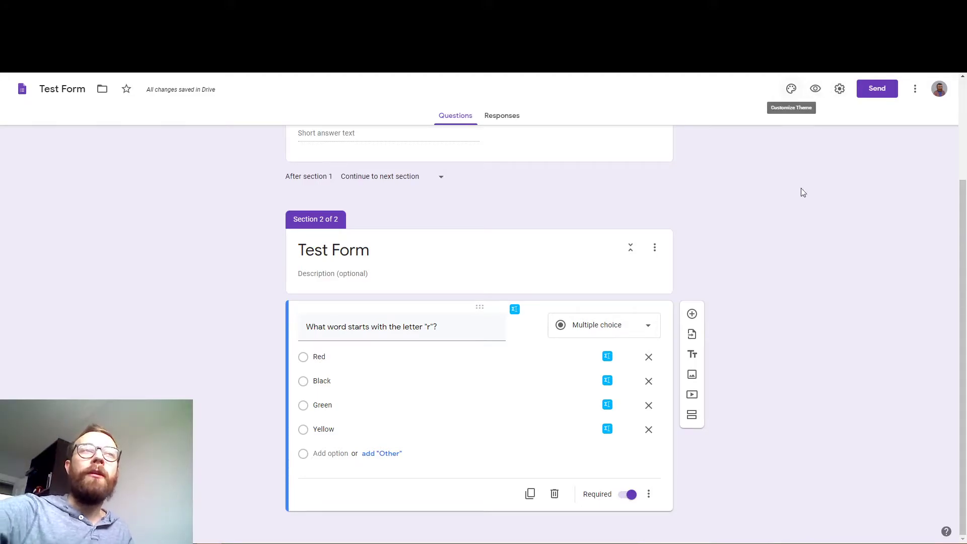
{"action": "scroll", "coordinate": [811, 177], "scroll_direction": "up", "scroll_amount": 3}
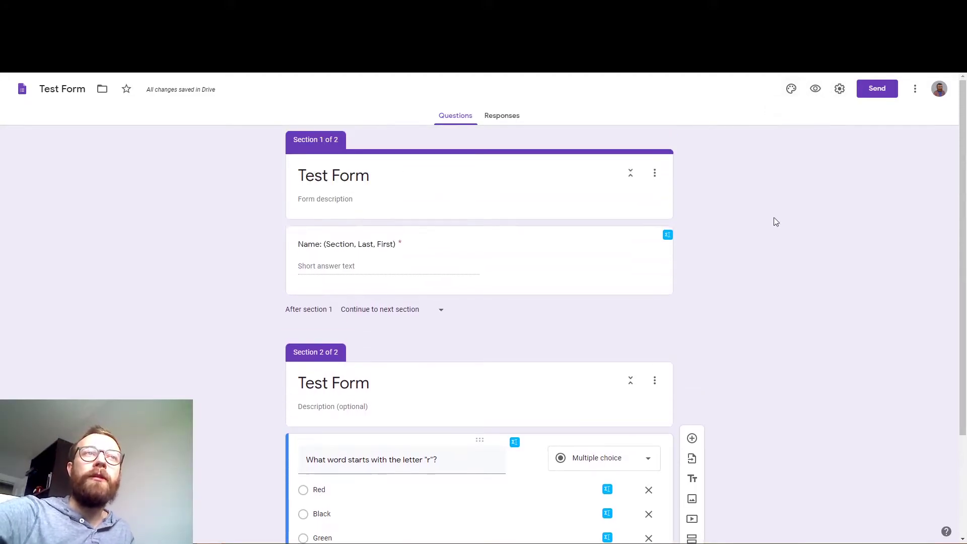
Step: Set the form's theme header to the gallery image of an open book with a white feather
{"action": "left_click", "coordinate": [790, 91]}
{"action": "left_click", "coordinate": [844, 189]}
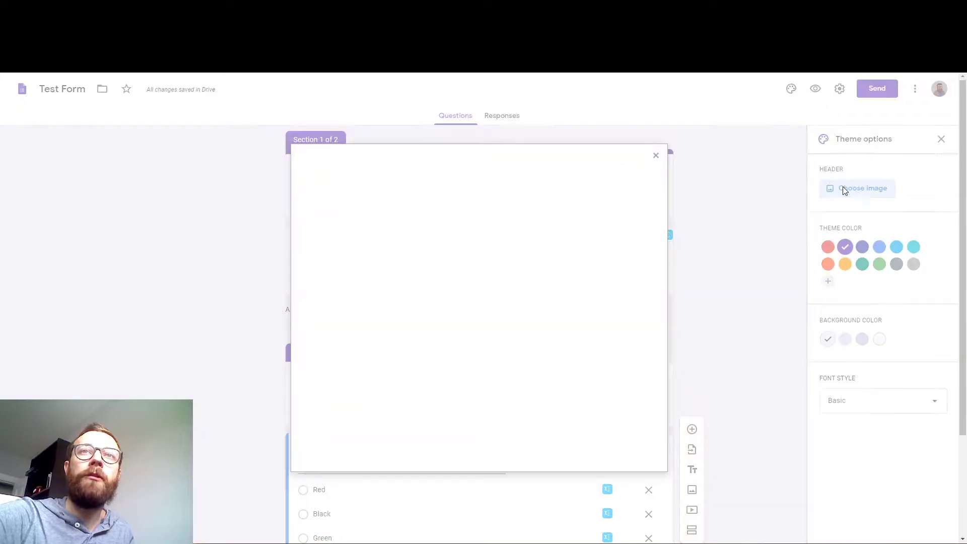
{"action": "scroll", "coordinate": [527, 298], "scroll_direction": "down", "scroll_amount": 1}
{"action": "scroll", "coordinate": [527, 298], "scroll_direction": "down", "scroll_amount": 5}
{"action": "left_click", "coordinate": [490, 315]}
{"action": "left_click", "coordinate": [643, 460]}
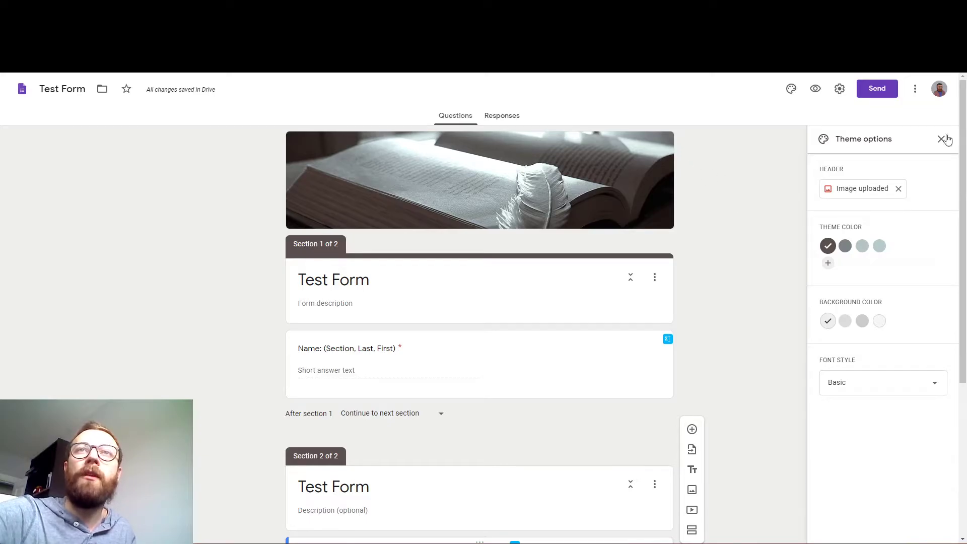
{"action": "left_click", "coordinate": [942, 139]}
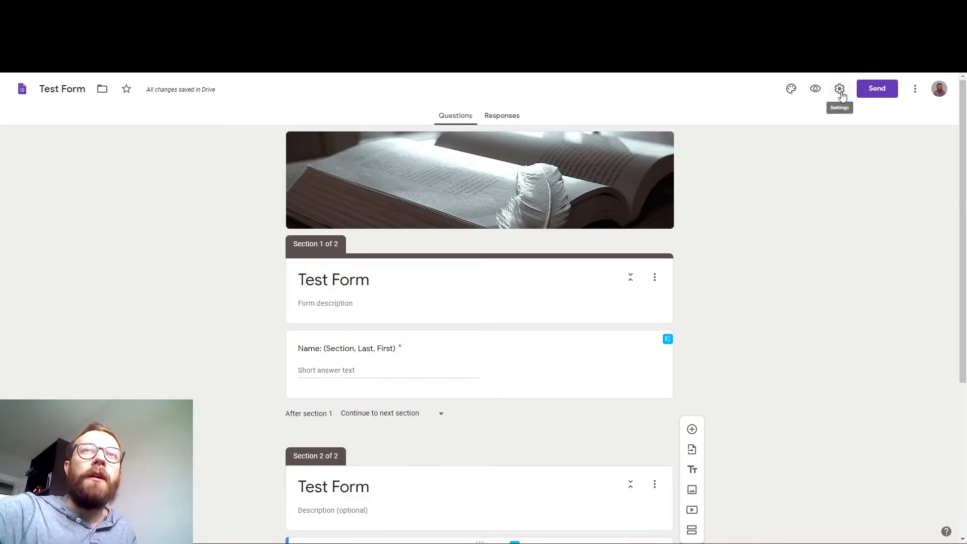
Step: Turn the form into a quiz in the form settings
{"action": "left_click", "coordinate": [841, 90]}
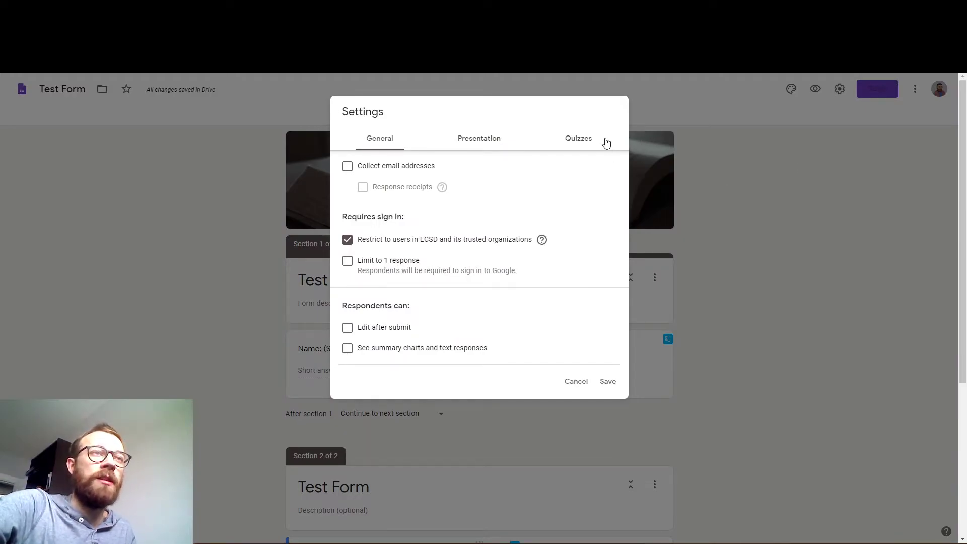
{"action": "left_click", "coordinate": [585, 149]}
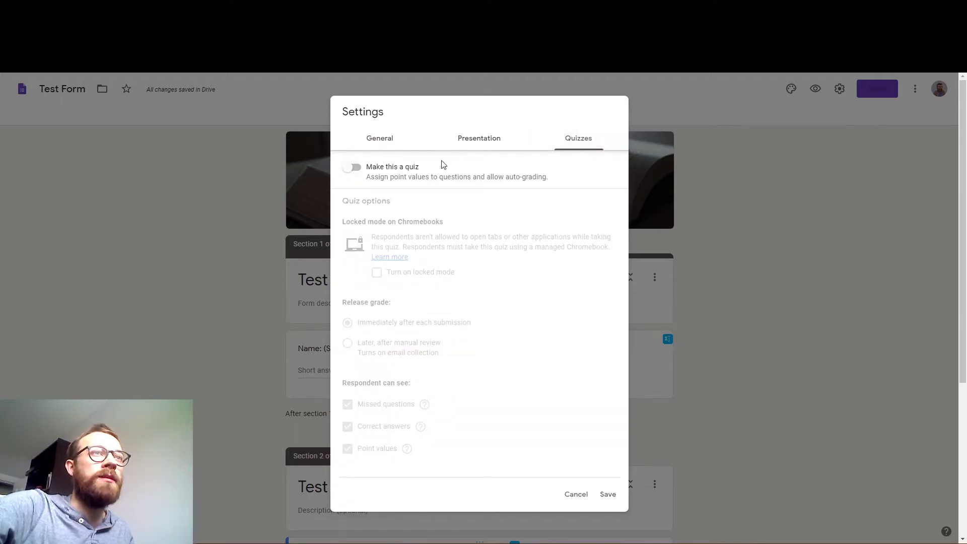
{"action": "left_click", "coordinate": [352, 167]}
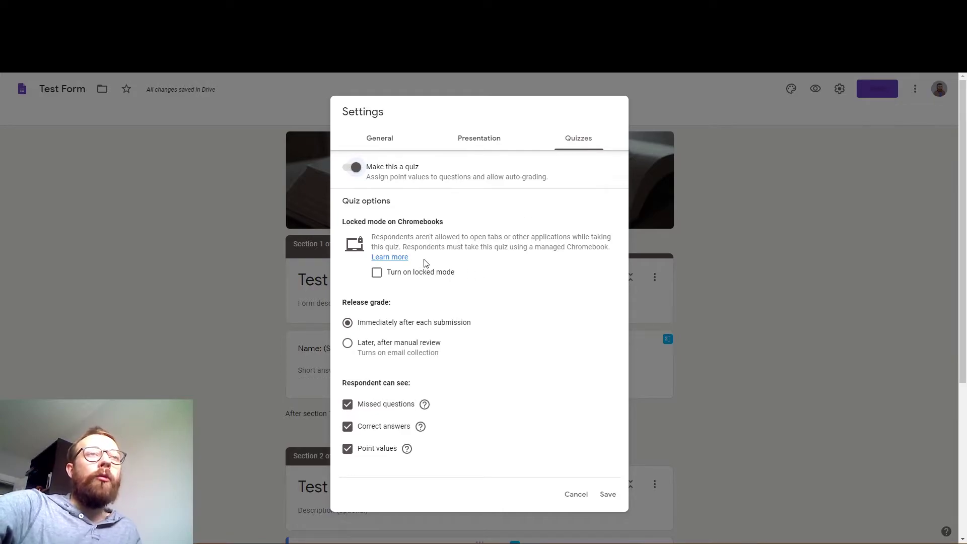
Step: Try the locked mode option for Chromebooks and turn it back off
{"action": "left_click", "coordinate": [380, 276]}
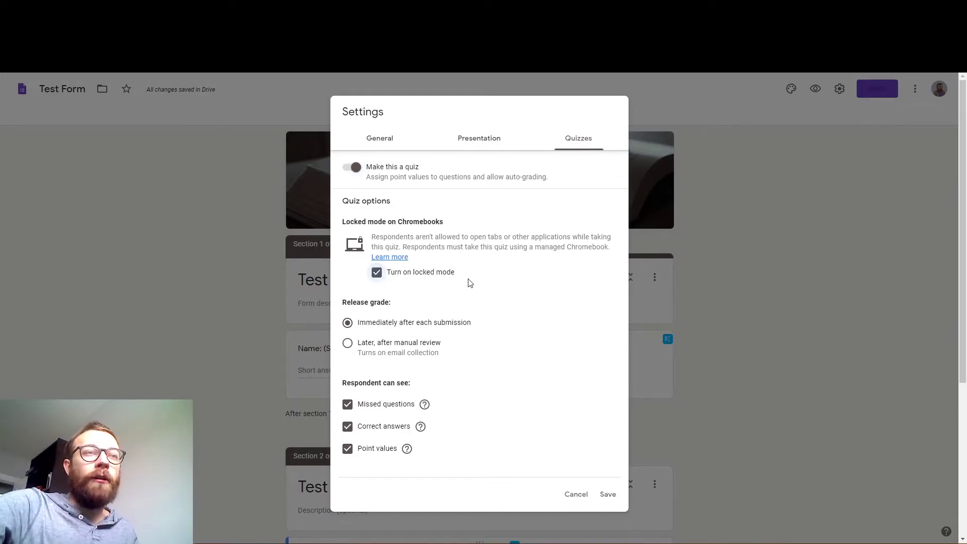
{"action": "left_click", "coordinate": [380, 276]}
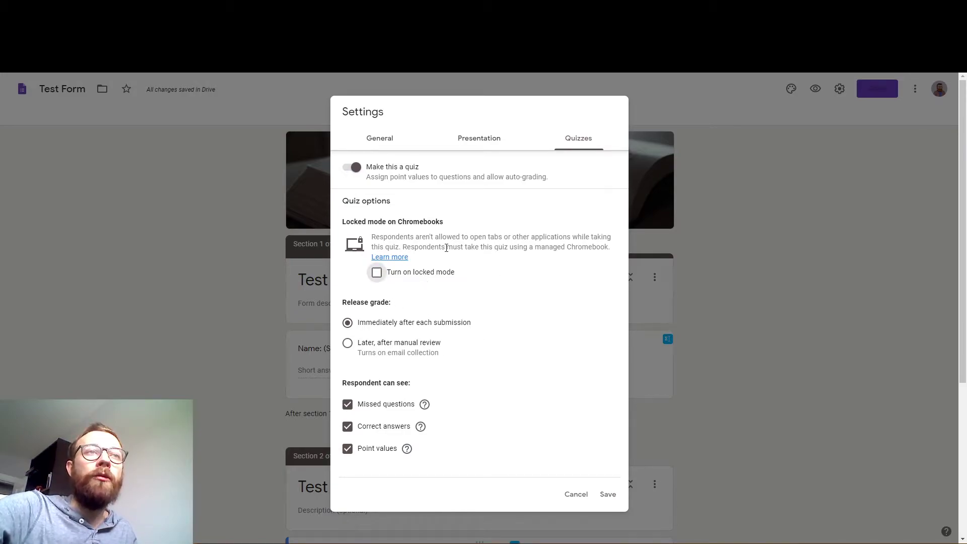
{"action": "left_click_drag", "start_coordinate": [406, 248], "coordinate": [612, 249]}
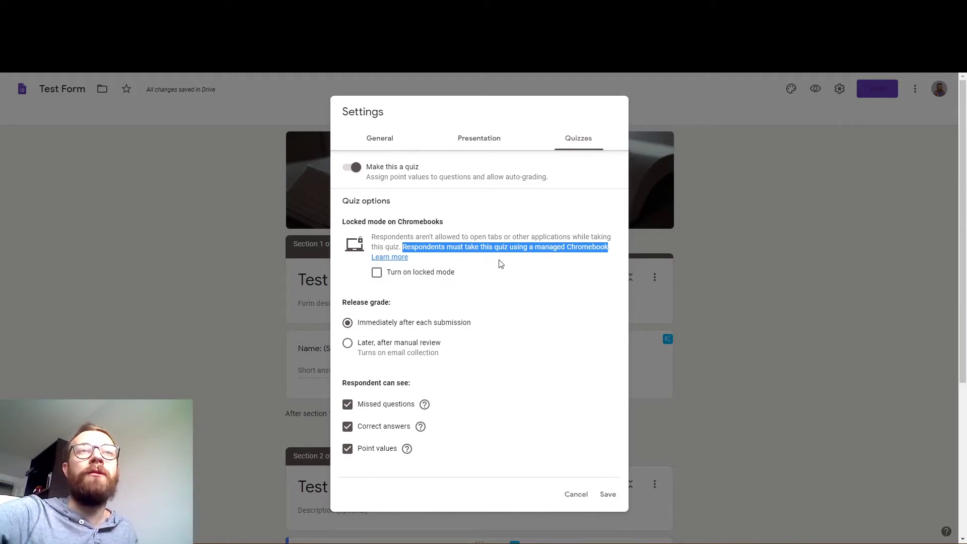
{"action": "left_click", "coordinate": [529, 271]}
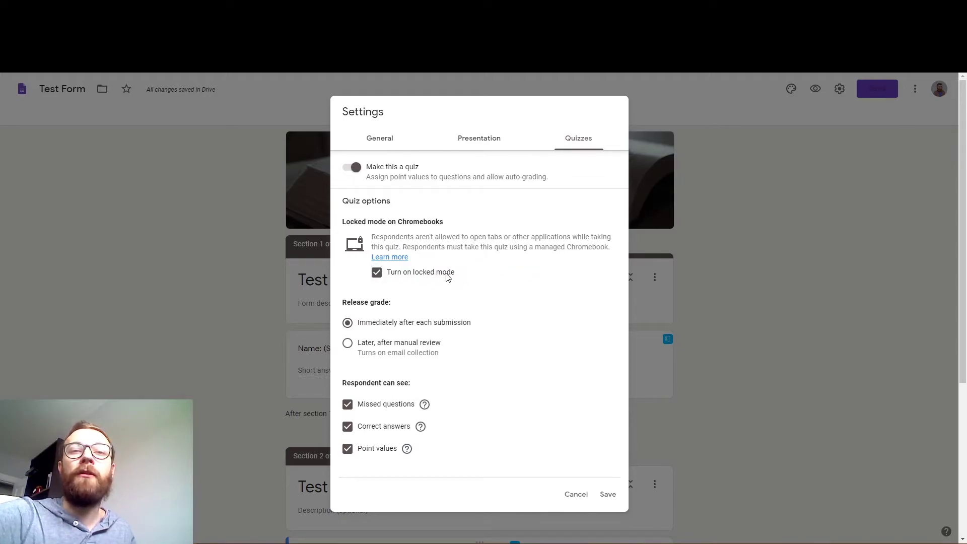
{"action": "left_click", "coordinate": [418, 277]}
{"action": "scroll", "coordinate": [471, 320], "scroll_direction": "down", "scroll_amount": 2}
{"action": "scroll", "coordinate": [469, 310], "scroll_direction": "up", "scroll_amount": 2}
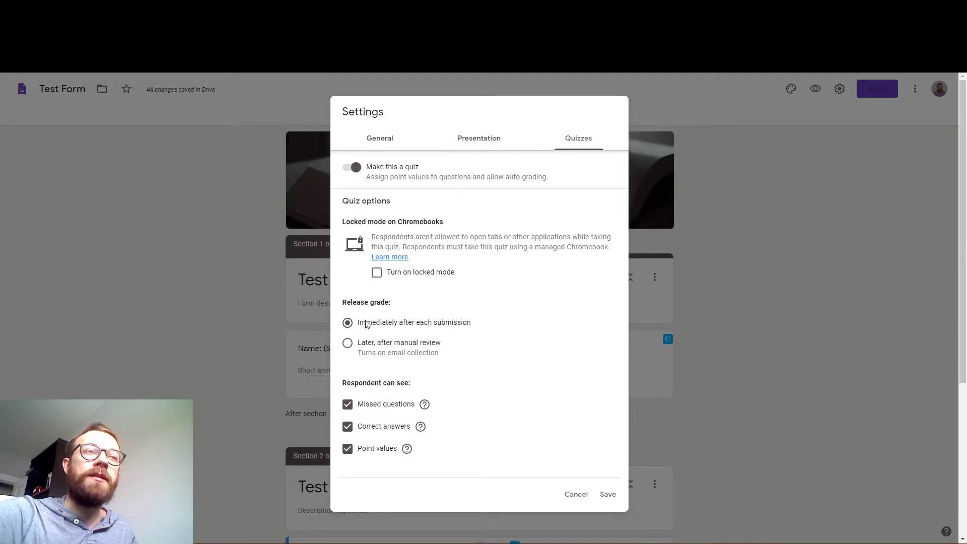
Step: Set grades to release later after manual review, and enable the progress bar and shuffled question order
{"action": "left_click", "coordinate": [387, 347]}
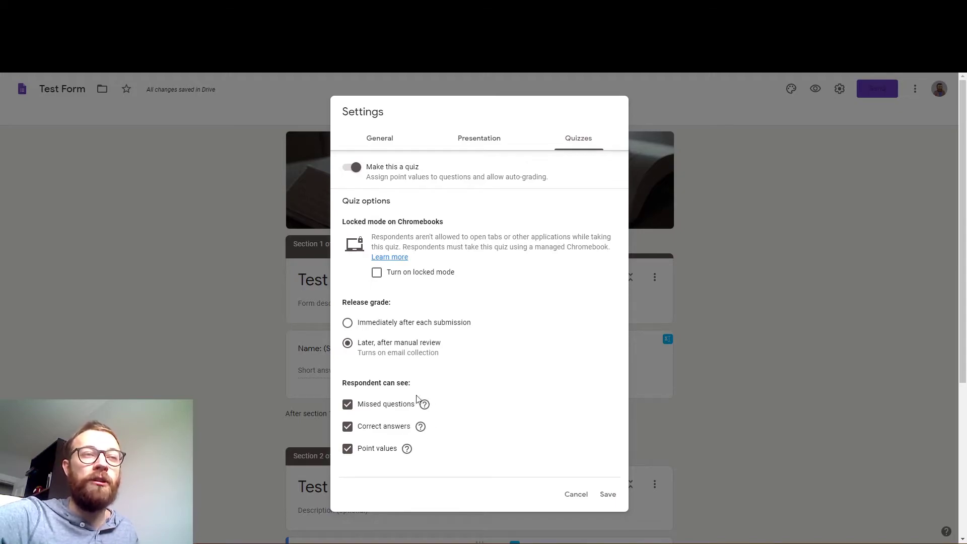
{"action": "mouse_move", "coordinate": [422, 408]}
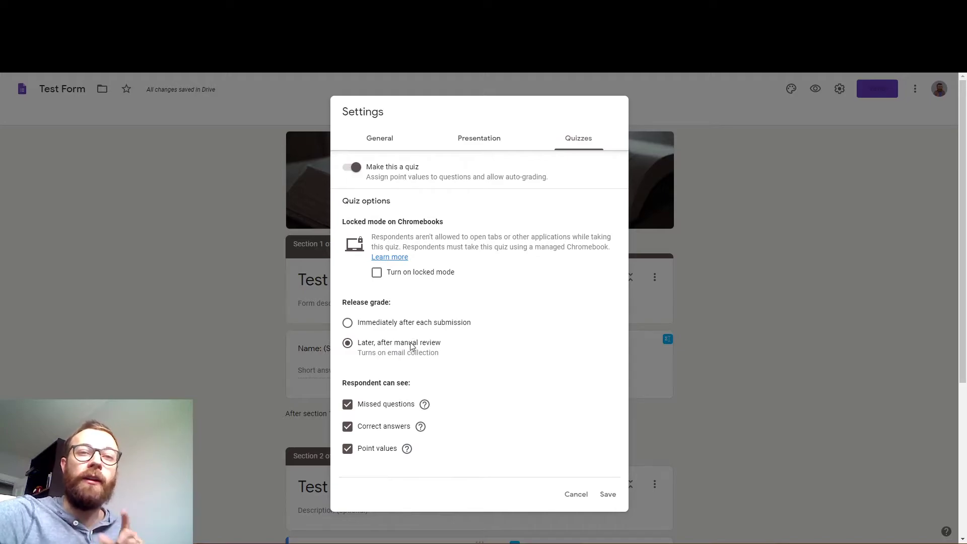
{"action": "left_click", "coordinate": [484, 143]}
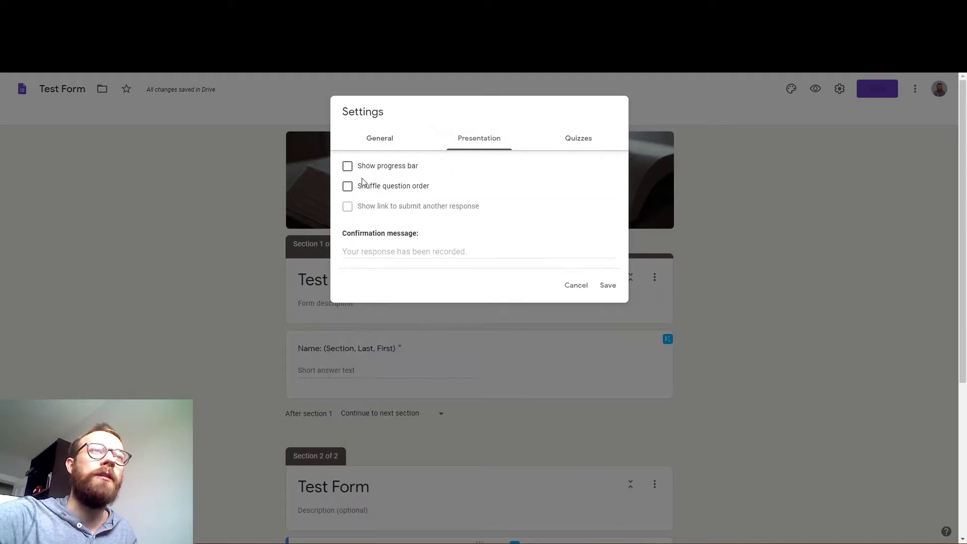
{"action": "left_click", "coordinate": [347, 165]}
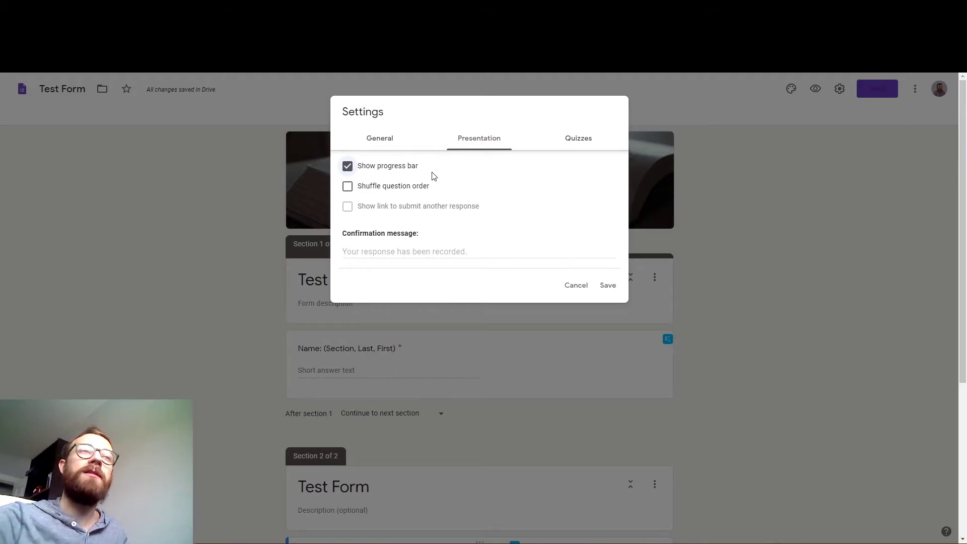
{"action": "left_click", "coordinate": [376, 189]}
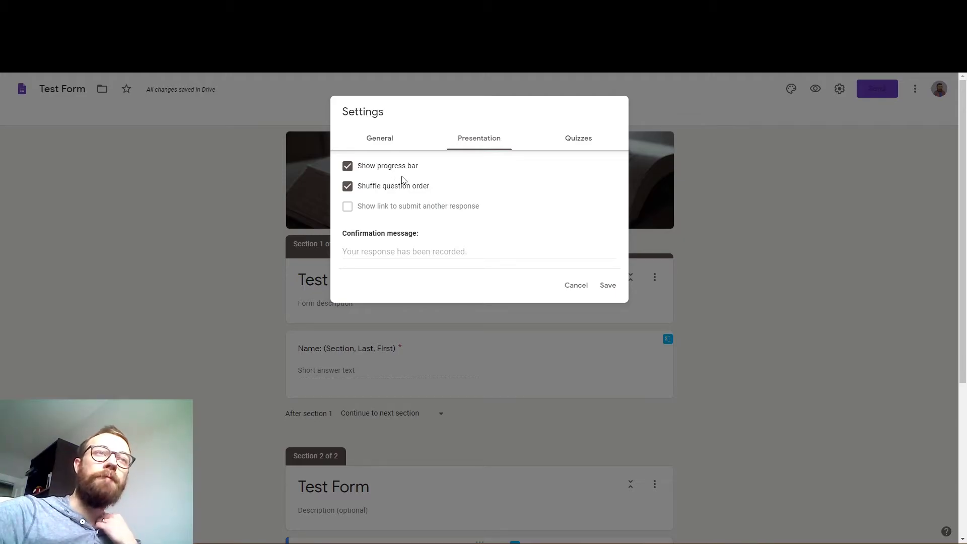
Step: Review the general and quiz options and save the form settings
{"action": "left_click", "coordinate": [394, 146]}
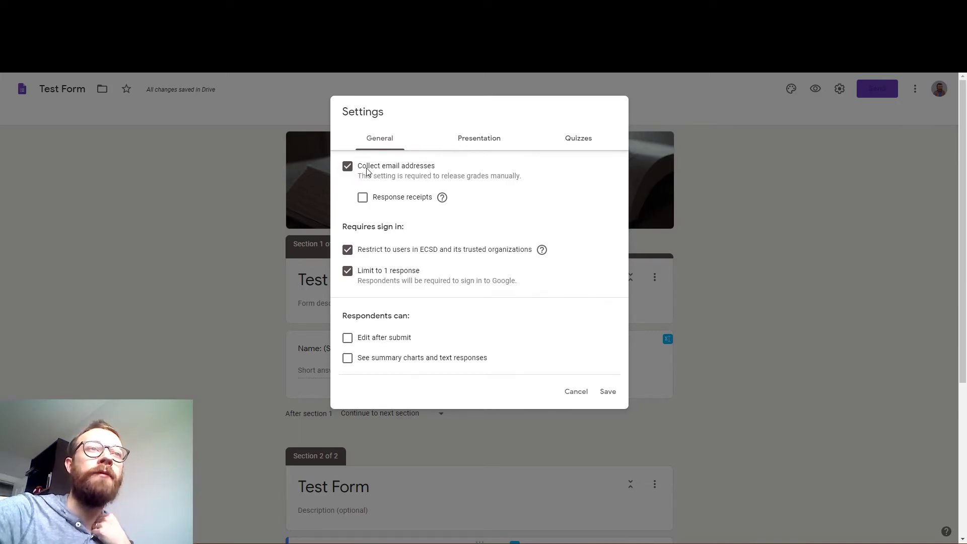
{"action": "left_click", "coordinate": [568, 141]}
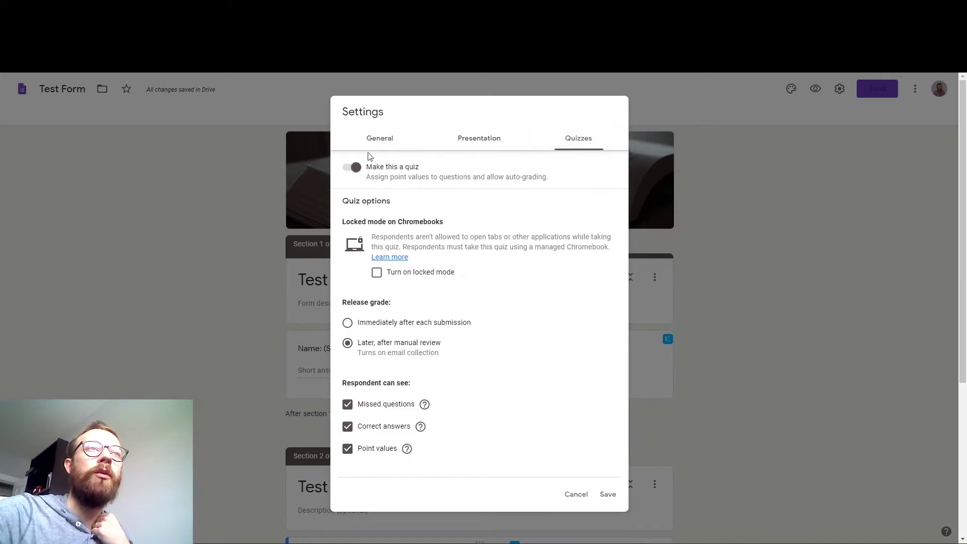
{"action": "left_click", "coordinate": [379, 138]}
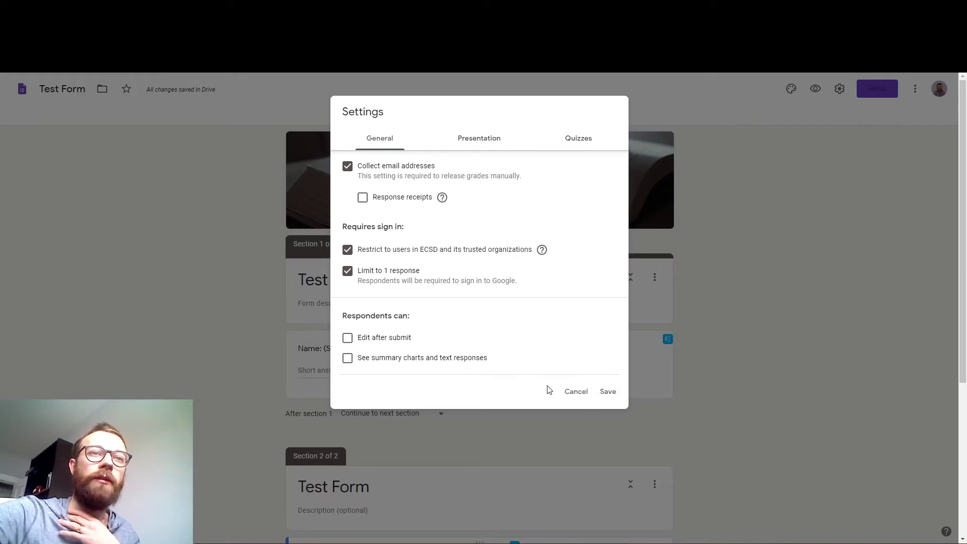
{"action": "left_click", "coordinate": [610, 393]}
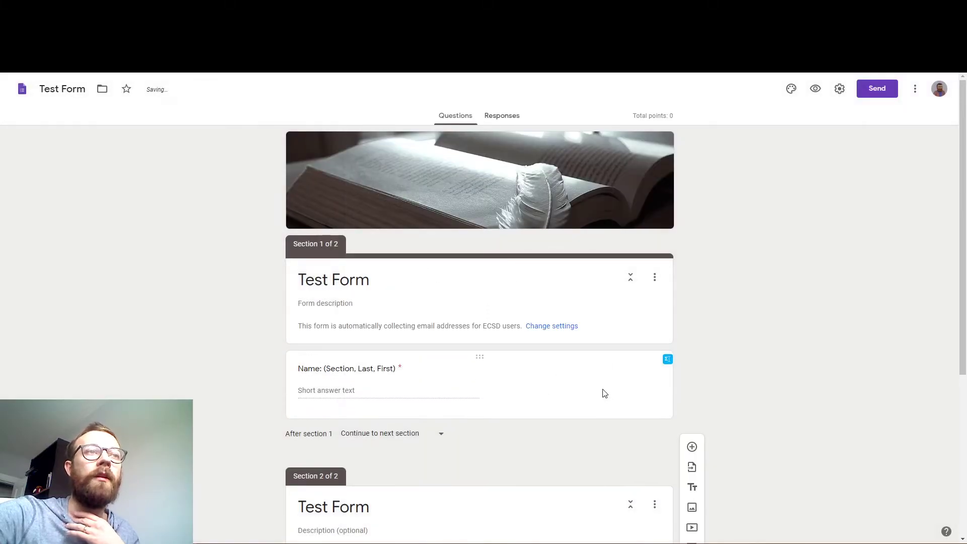
Step: Examine the quiz's total points and the answer key points of the name question
{"action": "scroll", "coordinate": [496, 358], "scroll_direction": "down", "scroll_amount": 5}
{"action": "scroll", "coordinate": [496, 370], "scroll_direction": "up", "scroll_amount": 5}
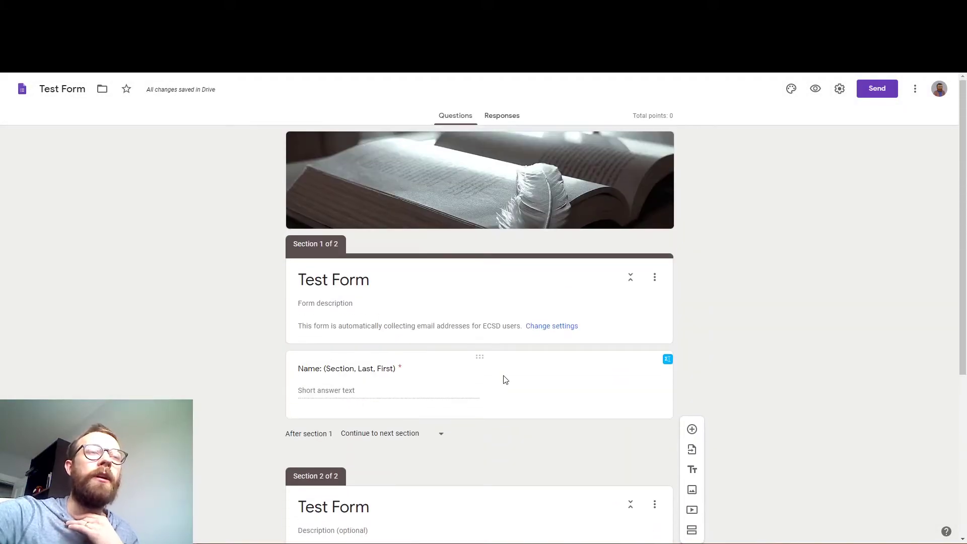
{"action": "triple_click", "coordinate": [673, 117]}
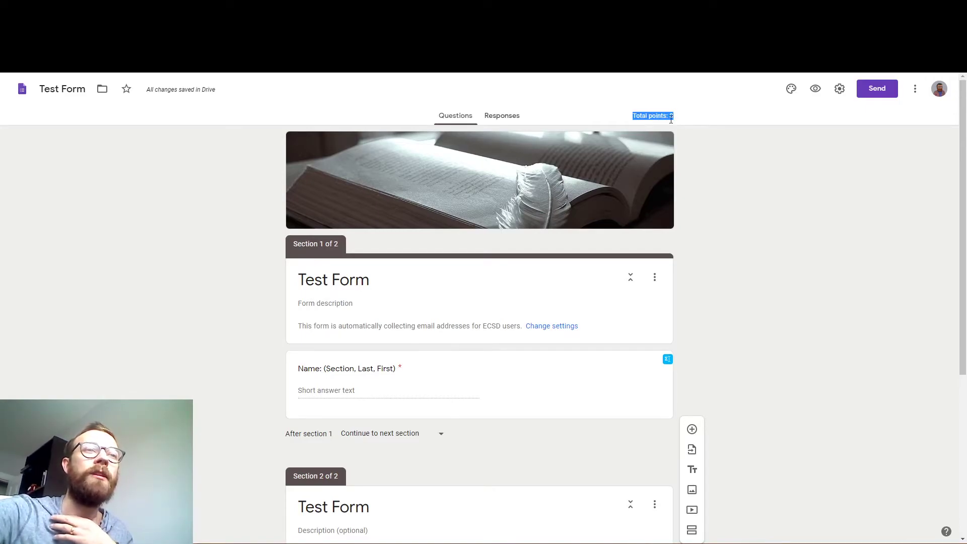
{"action": "scroll", "coordinate": [504, 317], "scroll_direction": "down", "scroll_amount": 2}
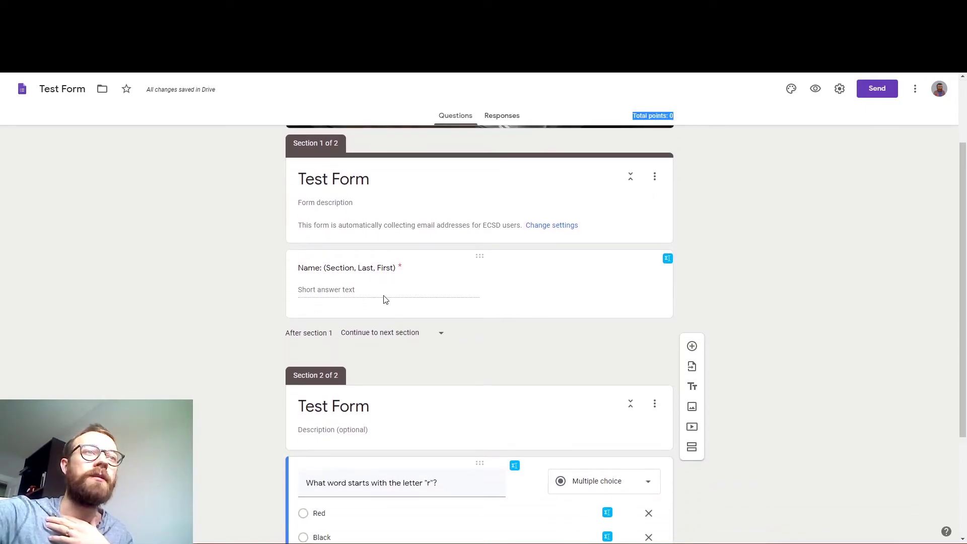
{"action": "scroll", "coordinate": [393, 282], "scroll_direction": "down", "scroll_amount": 2}
{"action": "left_click", "coordinate": [430, 205]}
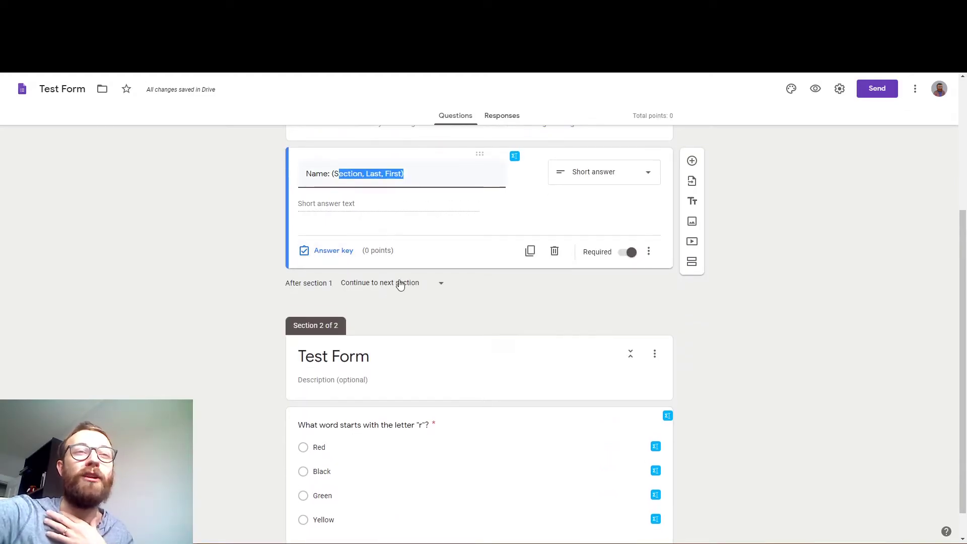
Step: Make the letter "r" question worth 1 point and mark Red as its correct answer
{"action": "scroll", "coordinate": [398, 282], "scroll_direction": "down", "scroll_amount": 1}
{"action": "left_click", "coordinate": [370, 409]}
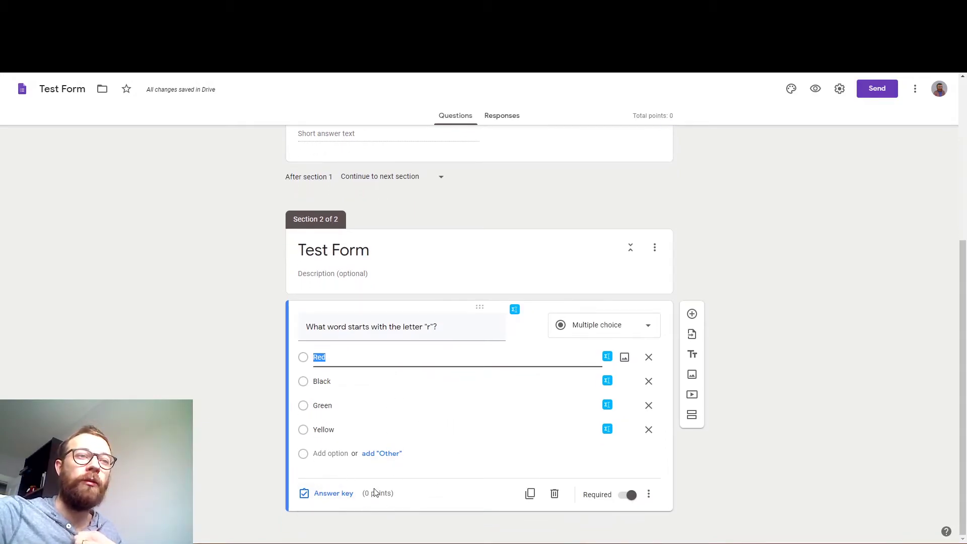
{"action": "left_click", "coordinate": [332, 494]}
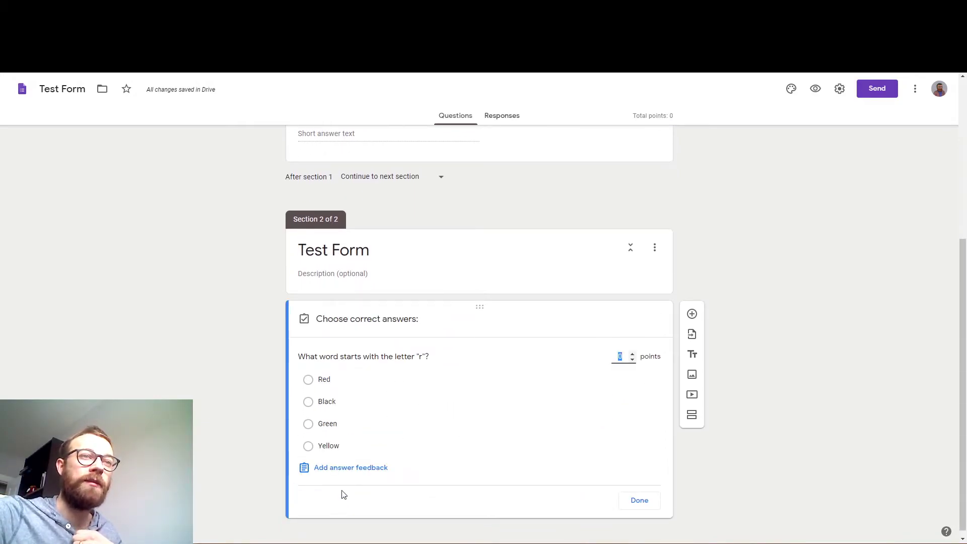
{"action": "left_click", "coordinate": [634, 354]}
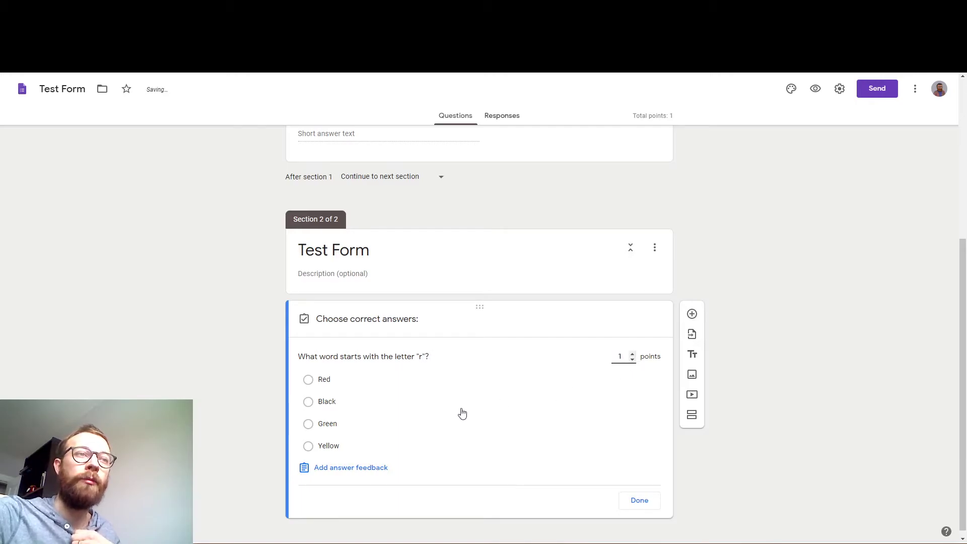
{"action": "left_click", "coordinate": [311, 382]}
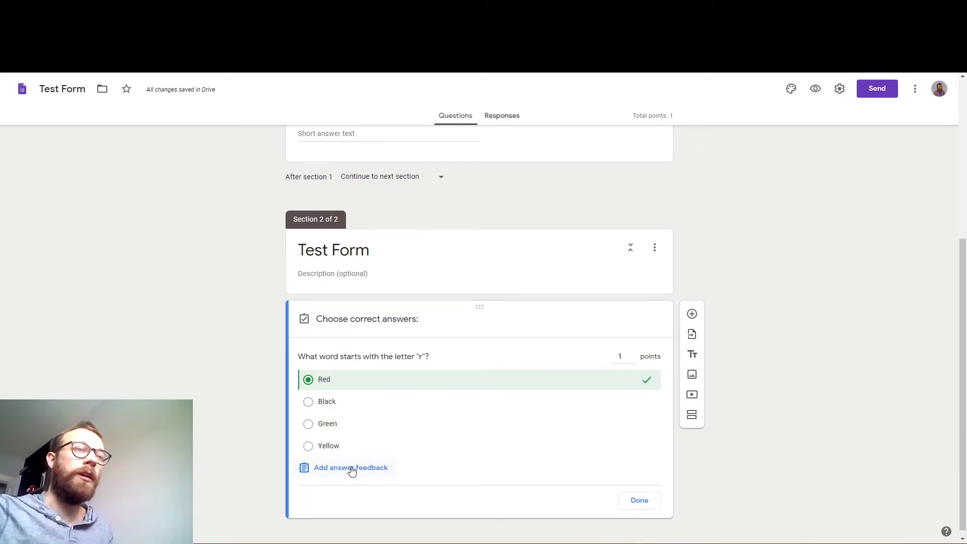
Step: Write "the correct answer was supposed to be Red" as feedback for incorrect answers to the letter "r" question
{"action": "left_click", "coordinate": [352, 468]}
{"action": "left_click", "coordinate": [420, 173]}
{"action": "type", "text": "the correct "}
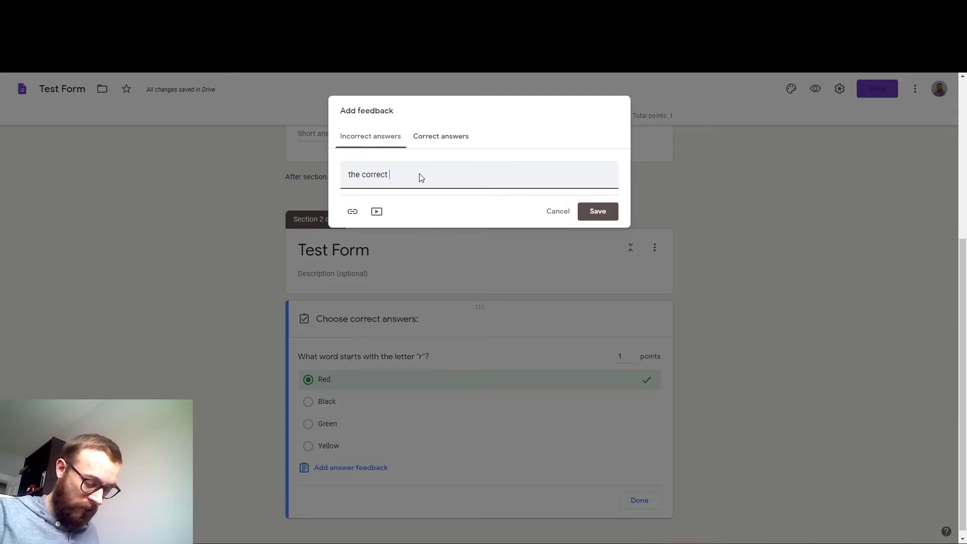
{"action": "type", "text": "answer was supposed to be Red"}
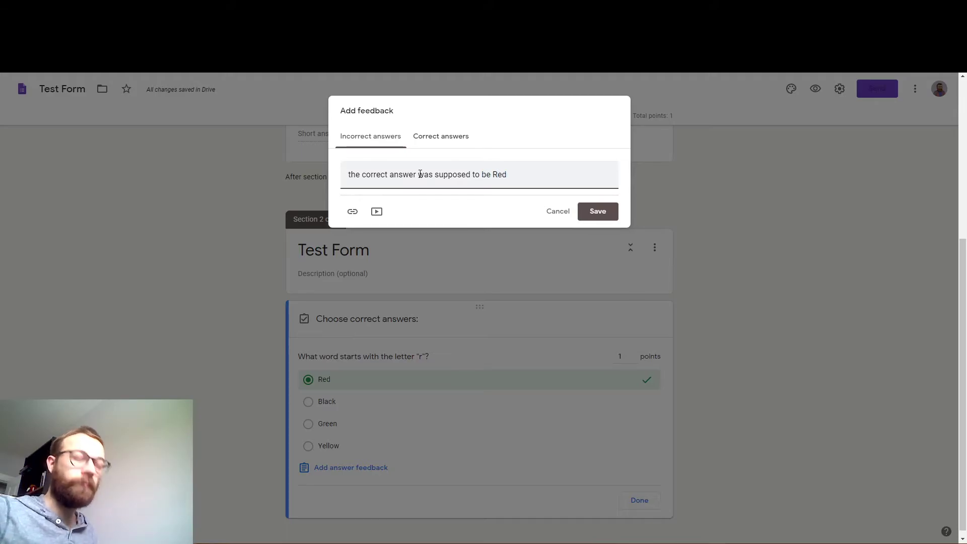
{"action": "key", "text": "ctrl+a"}
Step: Add "Yay you got it right!" as correct-answer feedback, save the feedback and finish the question's answer key
{"action": "left_click", "coordinate": [432, 140]}
{"action": "left_click", "coordinate": [422, 174]}
{"action": "type", "text": "Ya"}
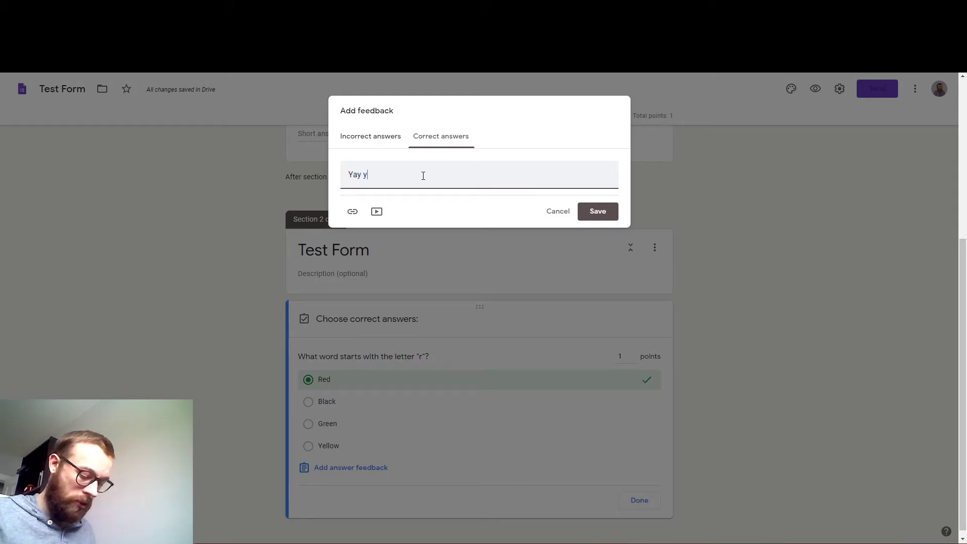
{"action": "type", "text": "y you got it right!"}
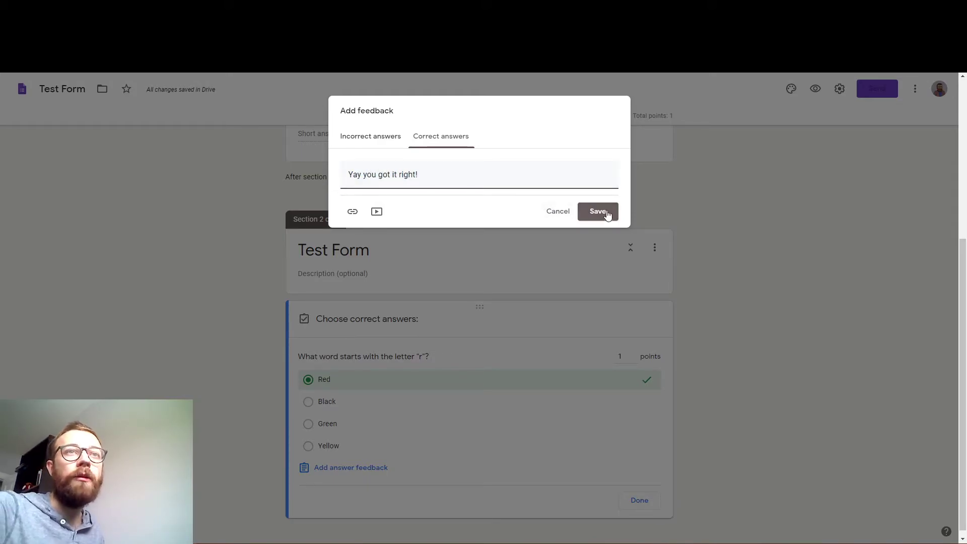
{"action": "left_click", "coordinate": [384, 141]}
{"action": "left_click", "coordinate": [451, 140]}
{"action": "left_click", "coordinate": [599, 211]}
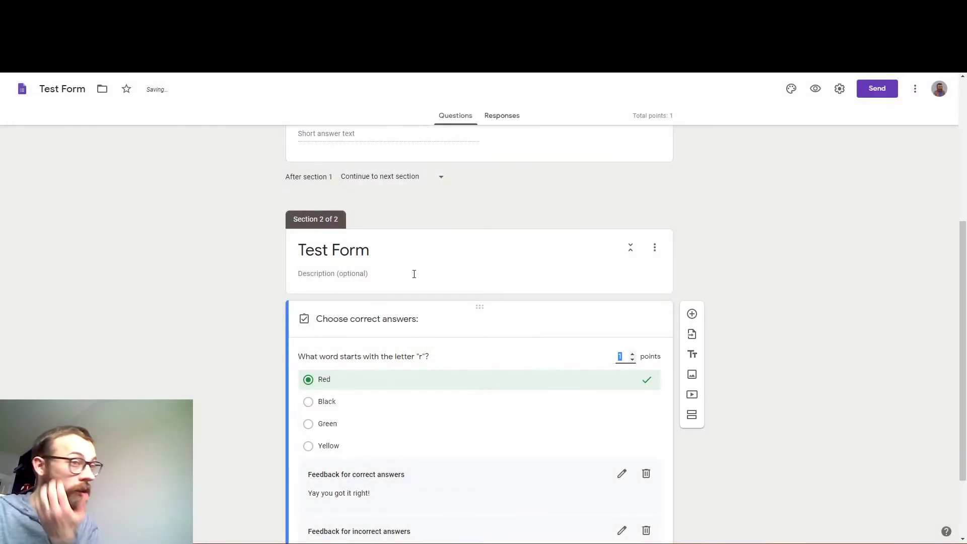
{"action": "scroll", "coordinate": [447, 304], "scroll_direction": "down", "scroll_amount": 2}
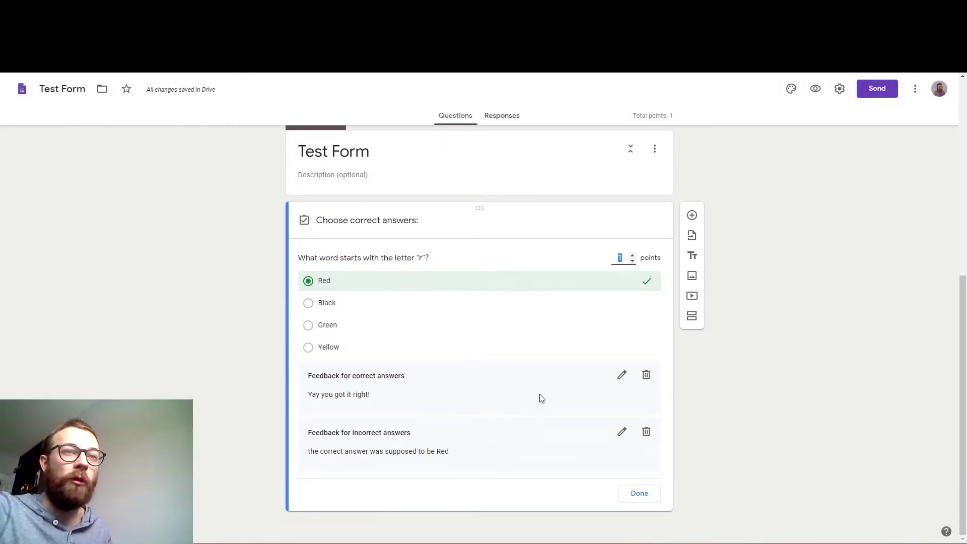
{"action": "left_click", "coordinate": [640, 494]}
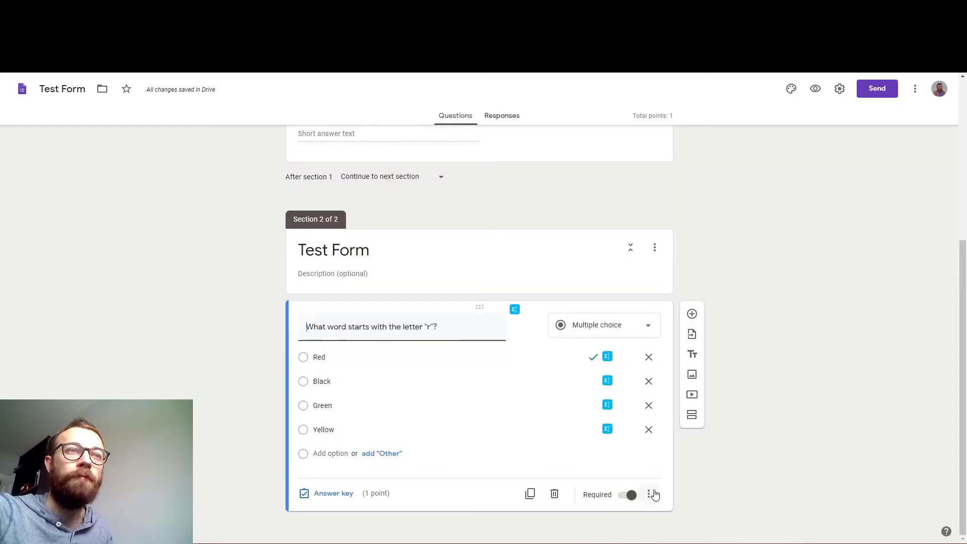
Step: Review the answer key and feedback of the letter "r" question, and close it without changes
{"action": "left_click", "coordinate": [352, 504]}
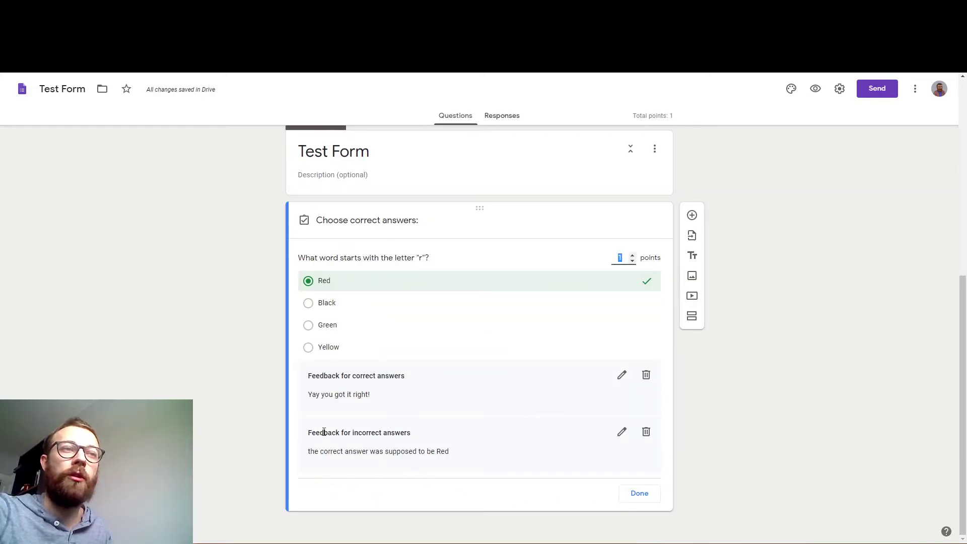
{"action": "left_click", "coordinate": [665, 504]}
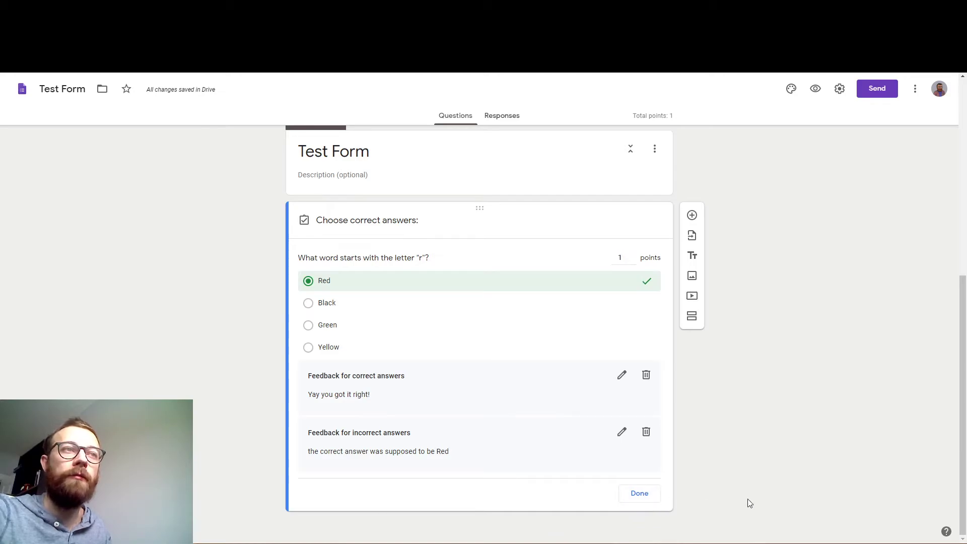
{"action": "left_click", "coordinate": [640, 496]}
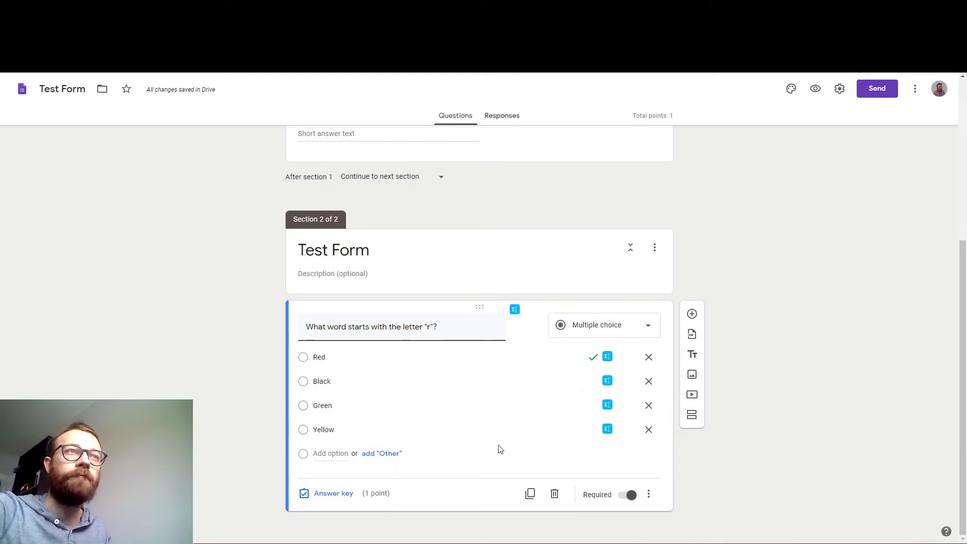
{"action": "scroll", "coordinate": [499, 447], "scroll_direction": "up", "scroll_amount": 5}
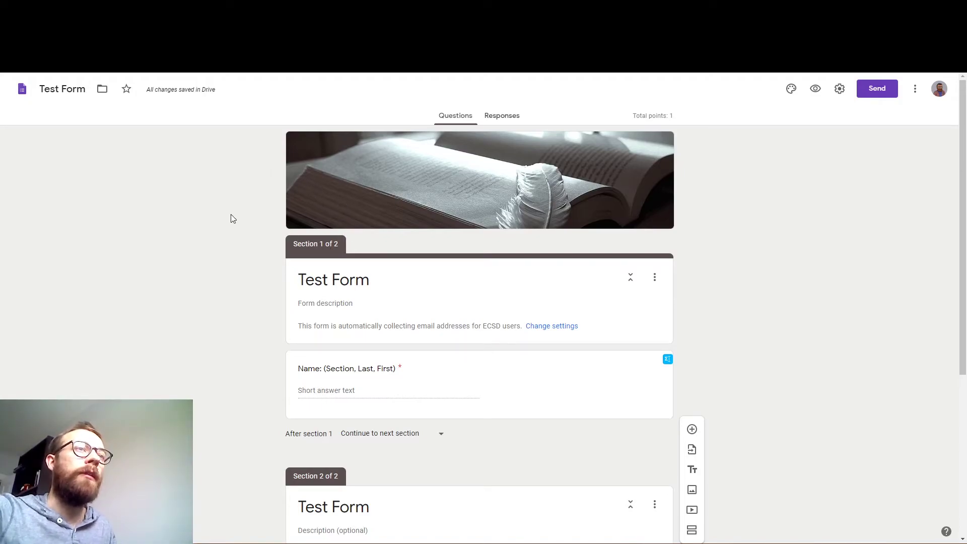
Step: Switch to the Test Class in Google Classroom and create a new assignment titled "Test Form"
{"action": "left_click", "coordinate": [151, 9]}
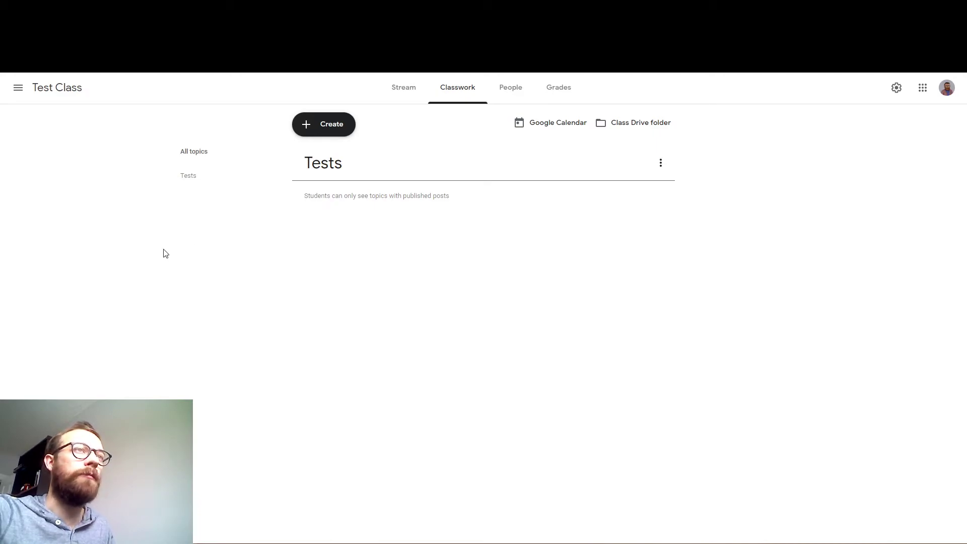
{"action": "left_click", "coordinate": [347, 124]}
{"action": "left_click", "coordinate": [350, 155]}
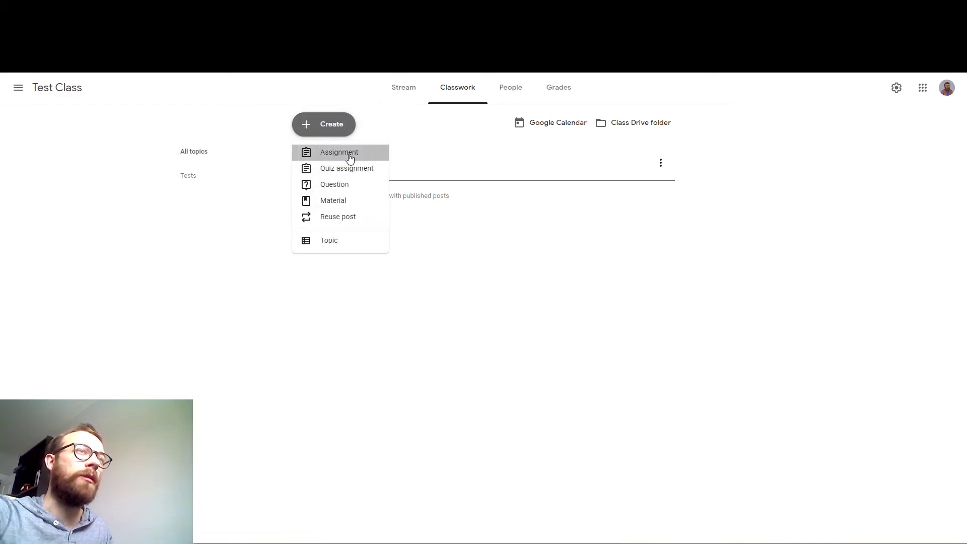
{"action": "type", "text": "T"}
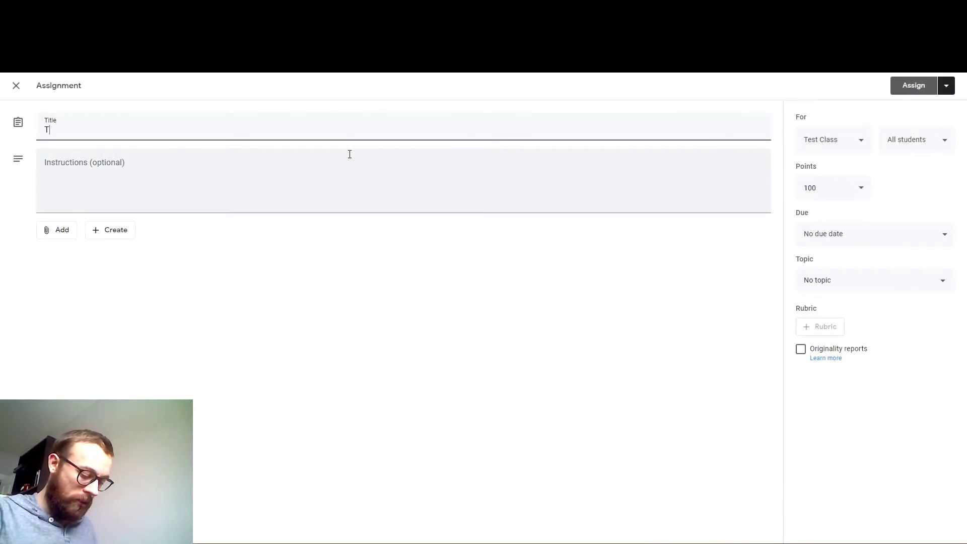
{"action": "type", "text": "est Form"}
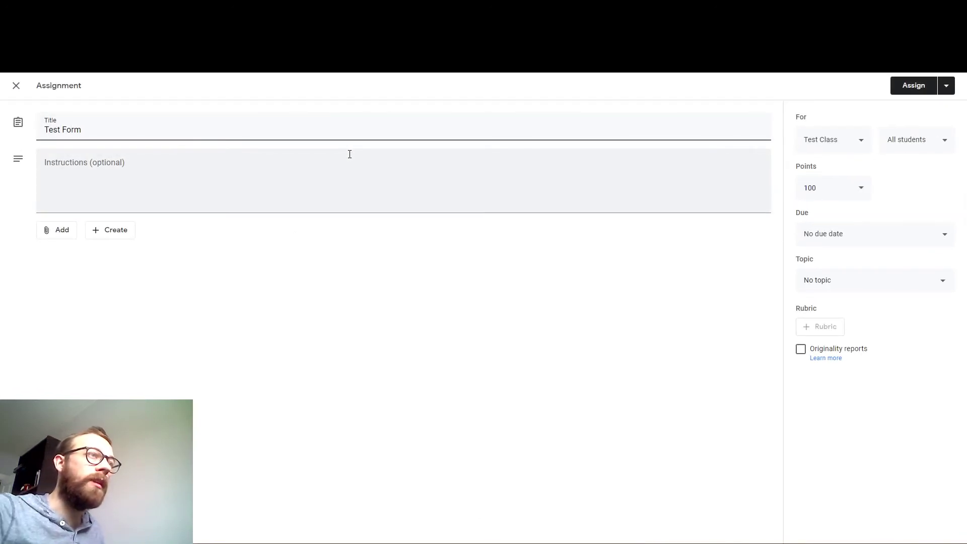
Step: Attach the Test Form quiz from Google Drive to the assignment
{"action": "left_click", "coordinate": [66, 232]}
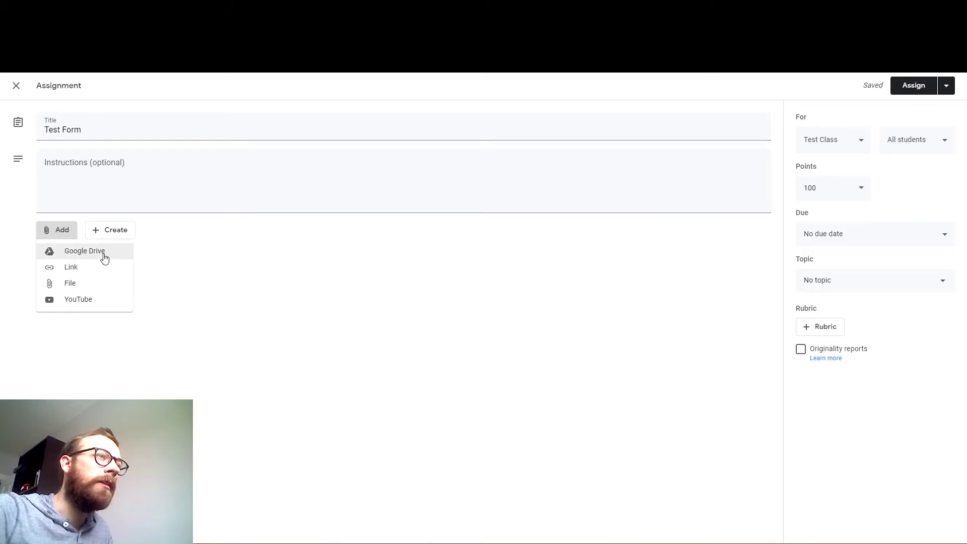
{"action": "left_click", "coordinate": [104, 253]}
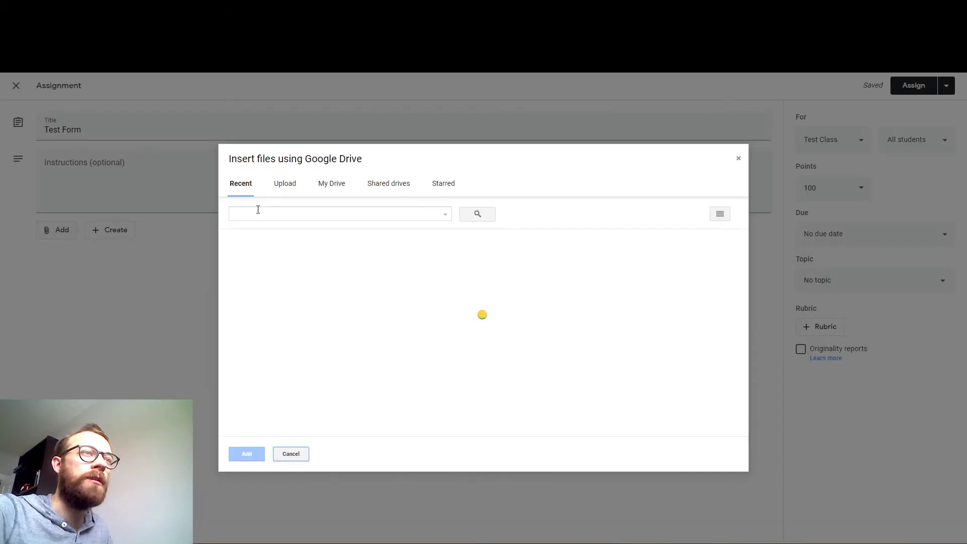
{"action": "double_click", "coordinate": [283, 312]}
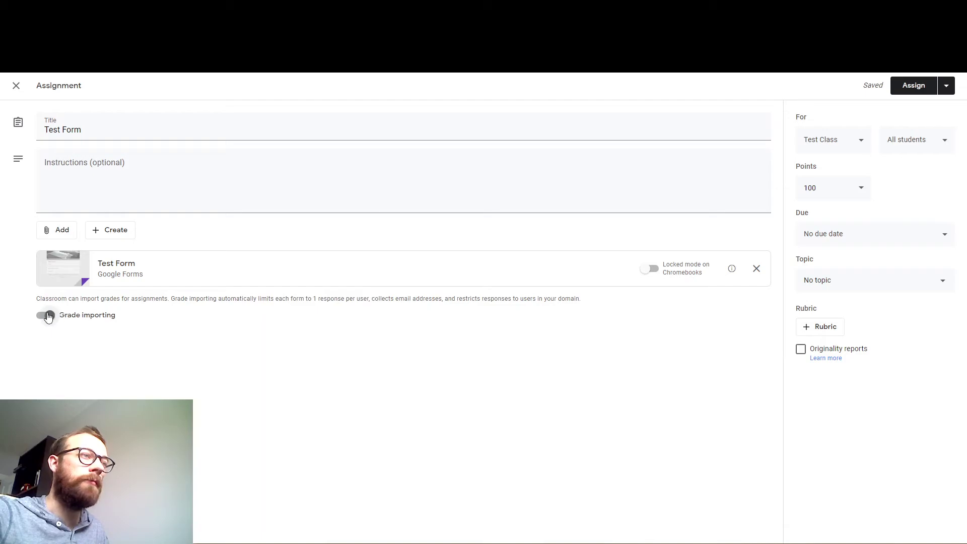
Step: Write "Good Luck!" as the assignment's instructions
{"action": "left_click", "coordinate": [198, 173]}
{"action": "type", "text": "Good Luck!"}
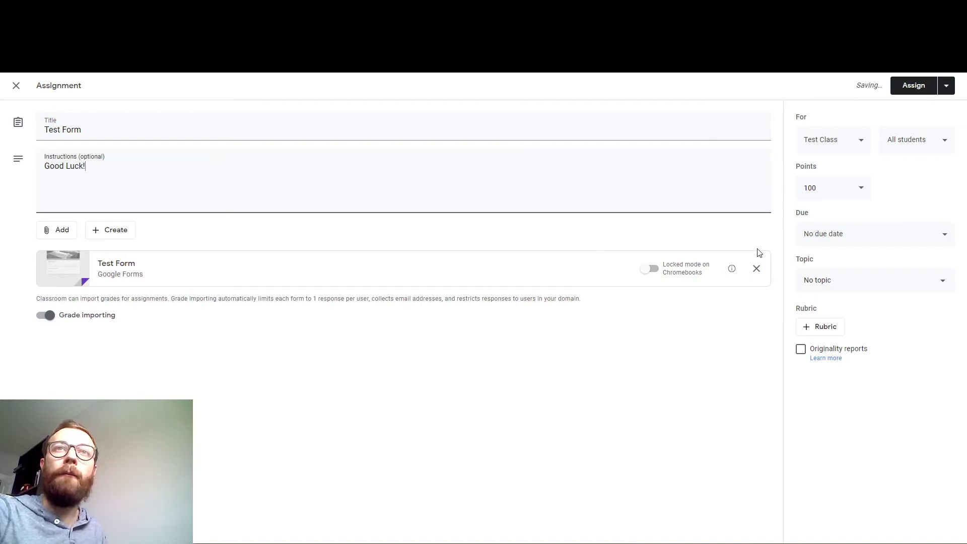
{"action": "left_click_drag", "start_coordinate": [87, 167], "coordinate": [39, 171]}
{"action": "left_click", "coordinate": [172, 173]}
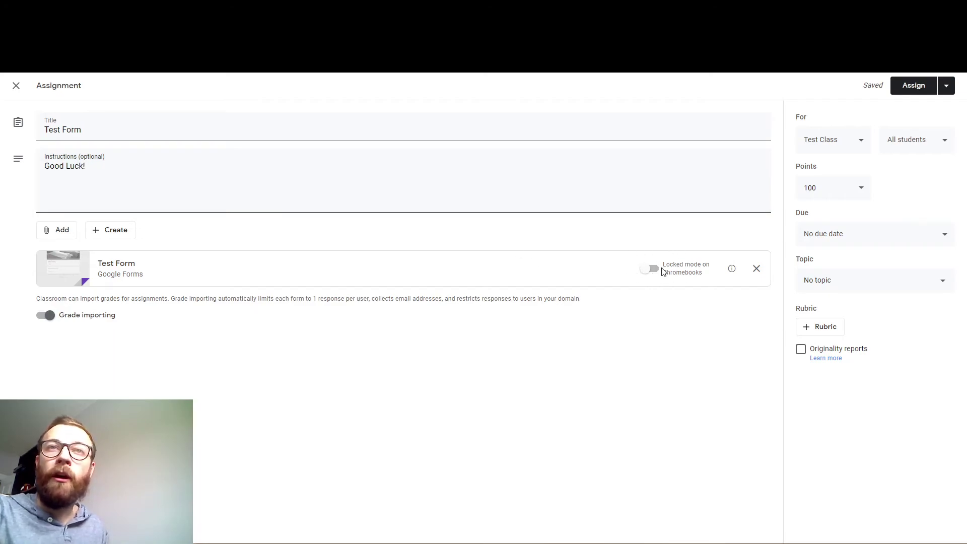
Step: File the assignment under the Tests topic and set its points to 1
{"action": "left_click", "coordinate": [839, 289]}
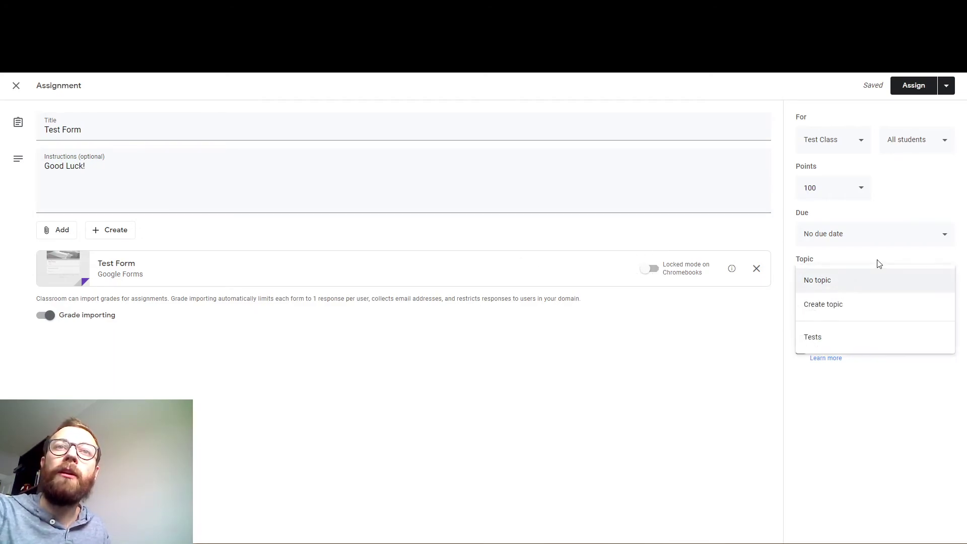
{"action": "left_click", "coordinate": [832, 336]}
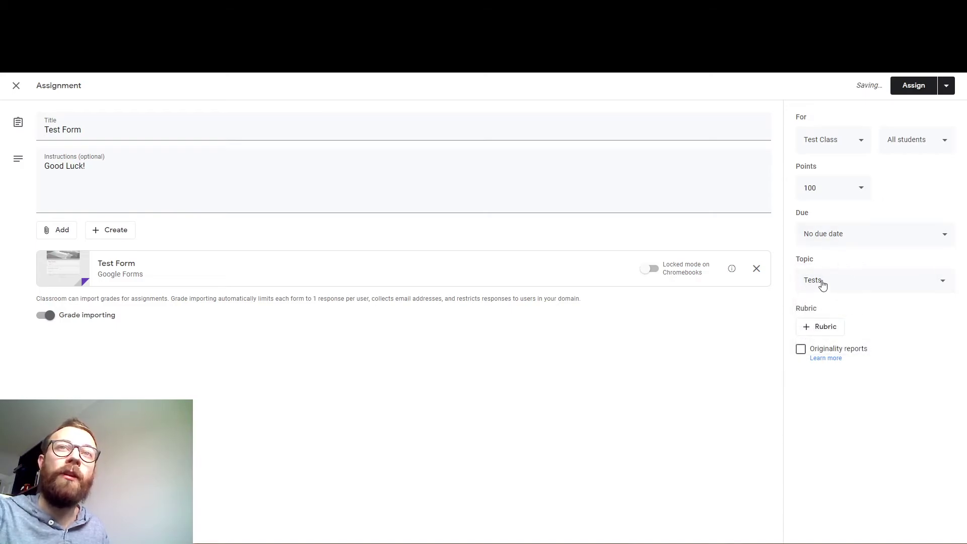
{"action": "left_click", "coordinate": [840, 191]}
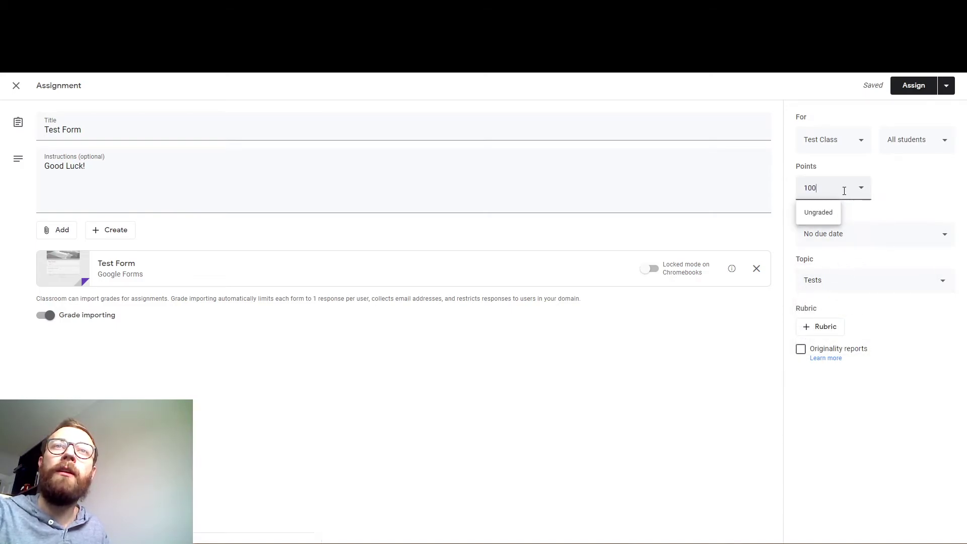
{"action": "double_click", "coordinate": [828, 187]}
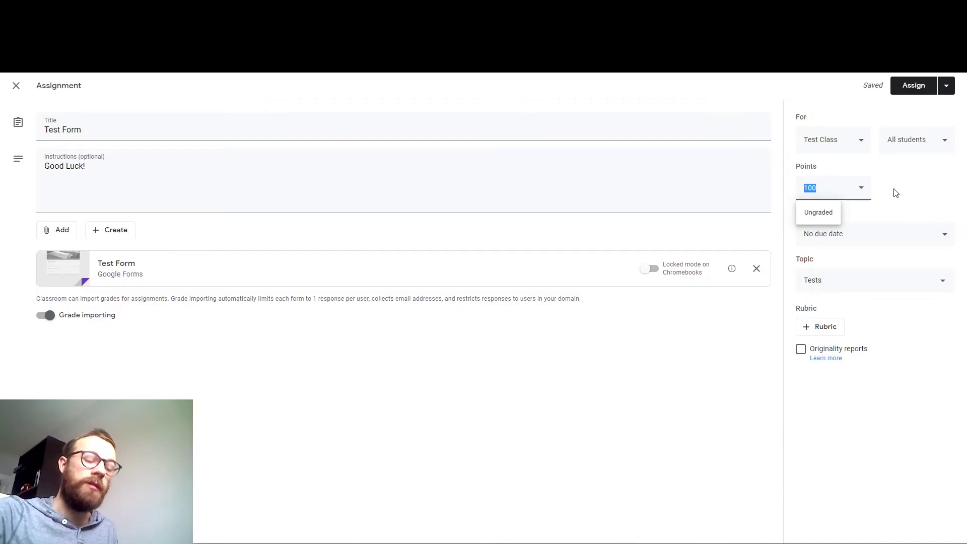
{"action": "type", "text": "1"}
{"action": "left_click", "coordinate": [901, 191]}
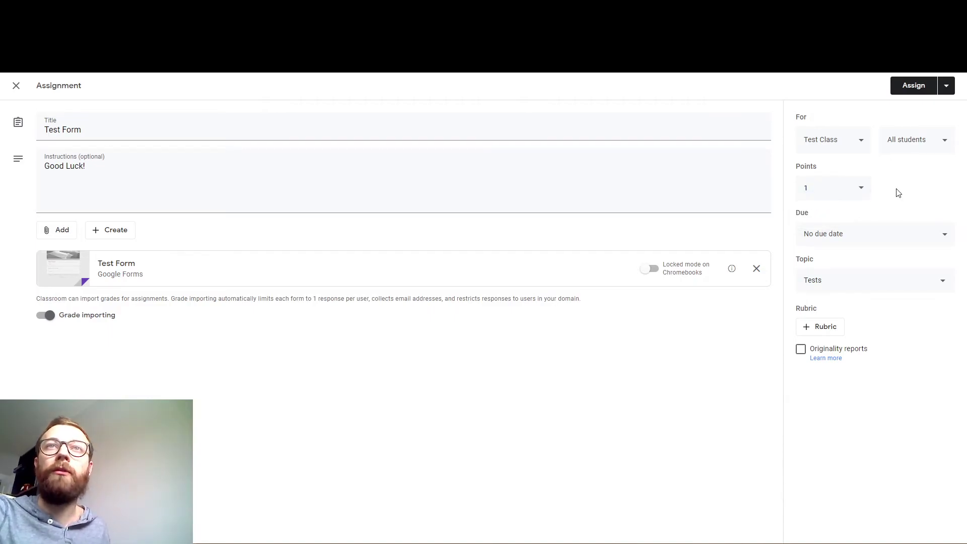
{"action": "left_click", "coordinate": [947, 86]}
{"action": "left_click", "coordinate": [914, 106]}
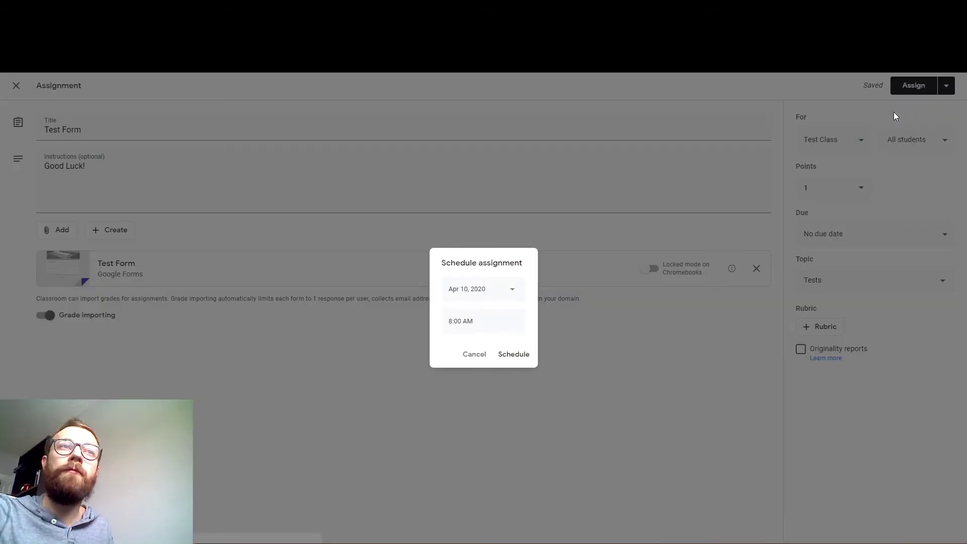
{"action": "left_click", "coordinate": [474, 354]}
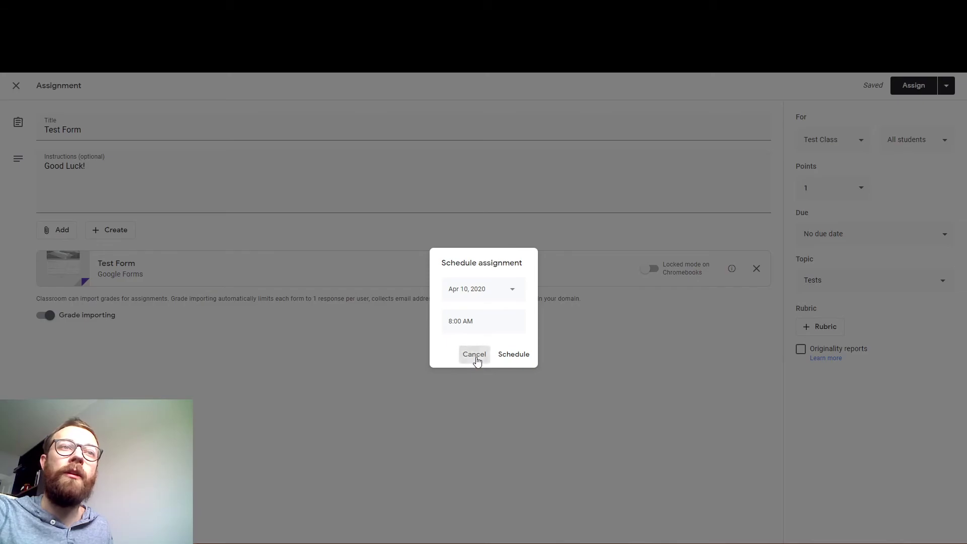
Step: Assign Test Form to all students immediately and check the post in the class stream
{"action": "left_click", "coordinate": [912, 87]}
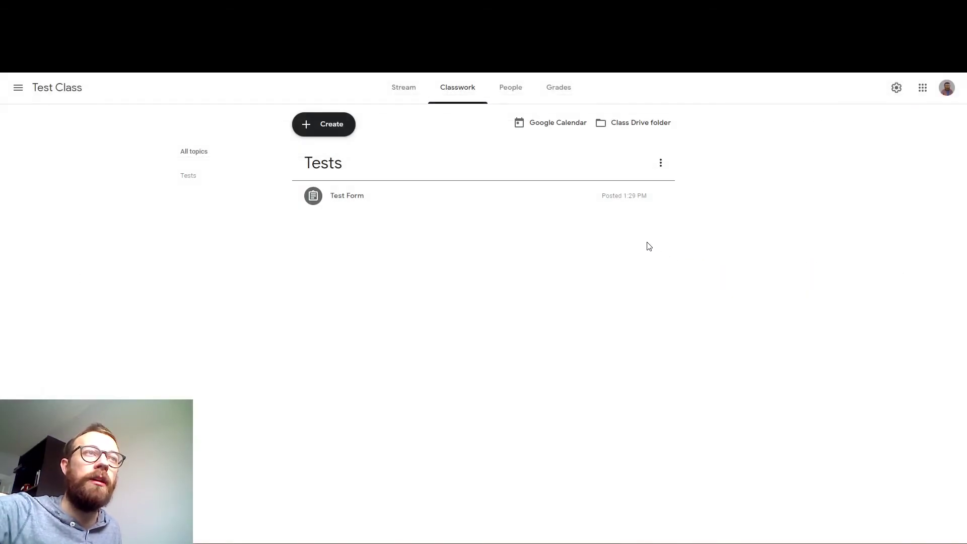
{"action": "left_click", "coordinate": [409, 91]}
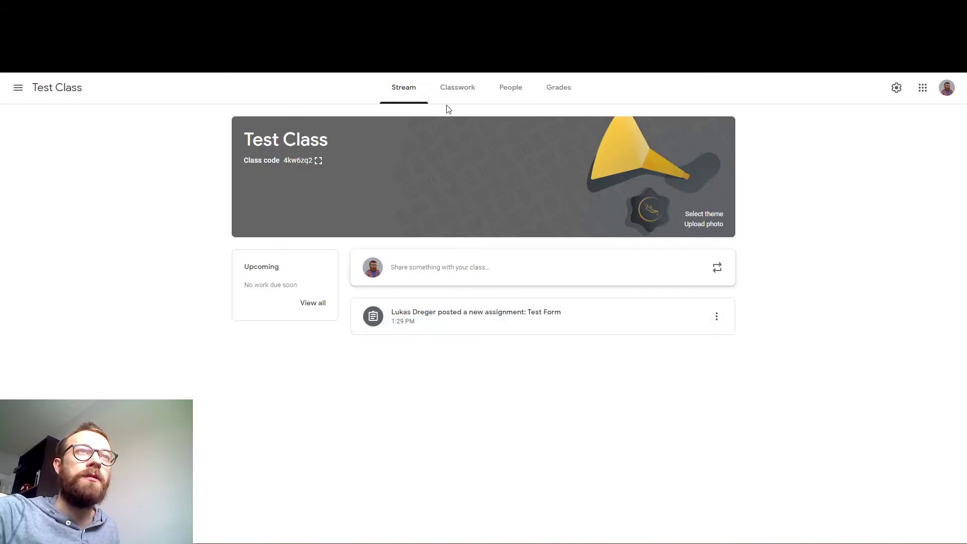
Step: Open the student work of the Test Form assignment in Classwork and import the grades from the form
{"action": "left_click", "coordinate": [457, 88]}
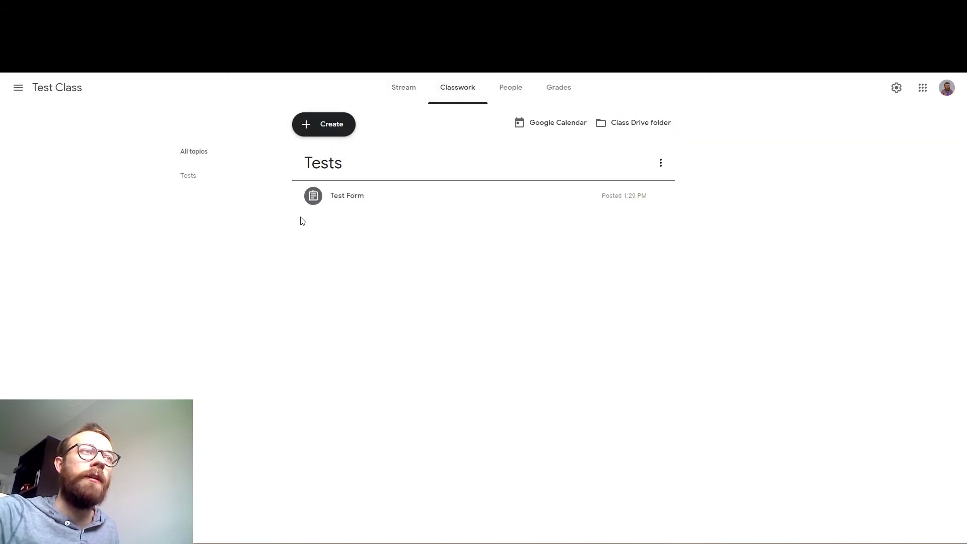
{"action": "left_click", "coordinate": [356, 202]}
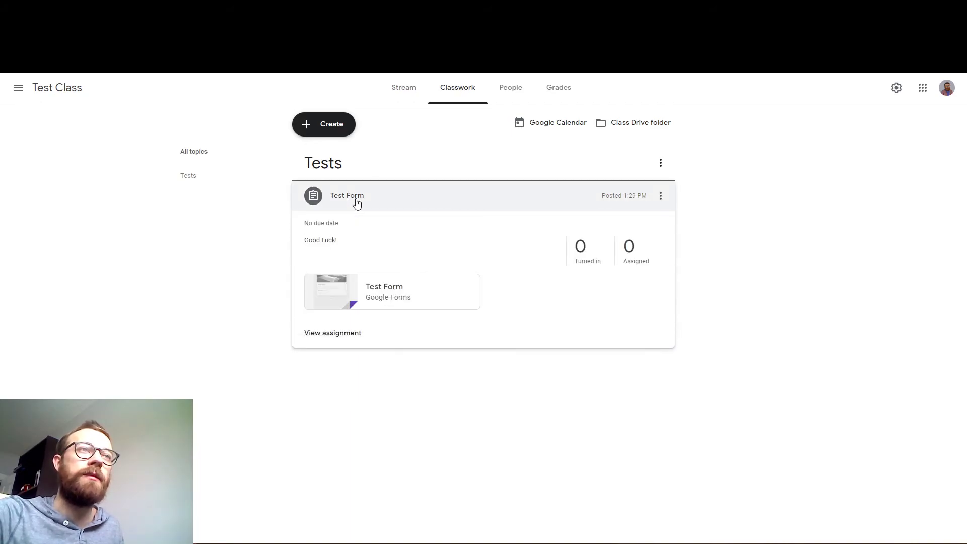
{"action": "left_click", "coordinate": [338, 336]}
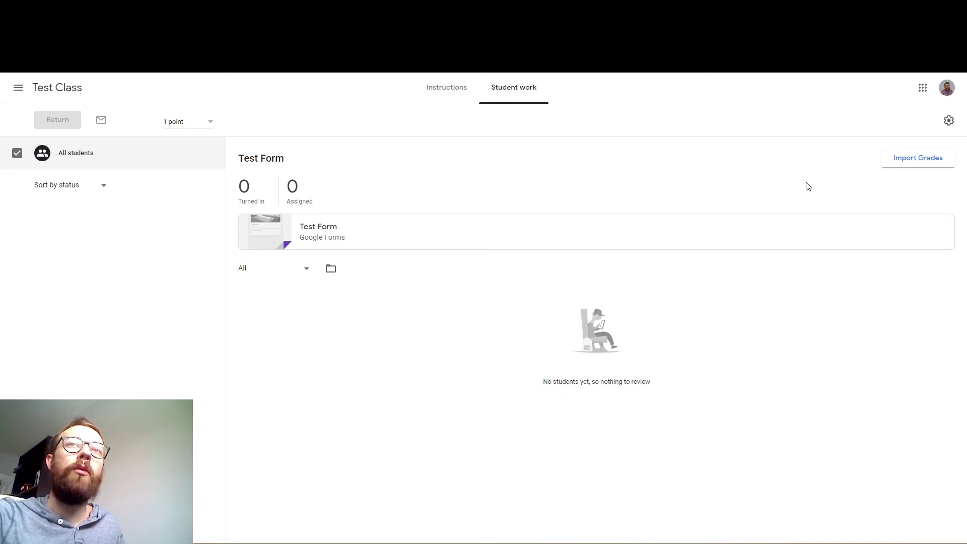
{"action": "left_click", "coordinate": [907, 164]}
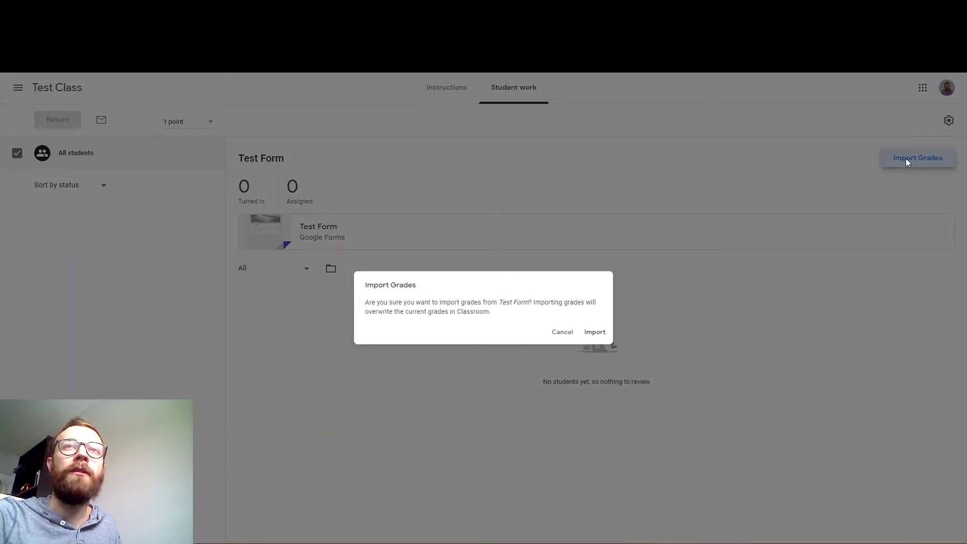
{"action": "left_click_drag", "start_coordinate": [540, 303], "coordinate": [572, 302]}
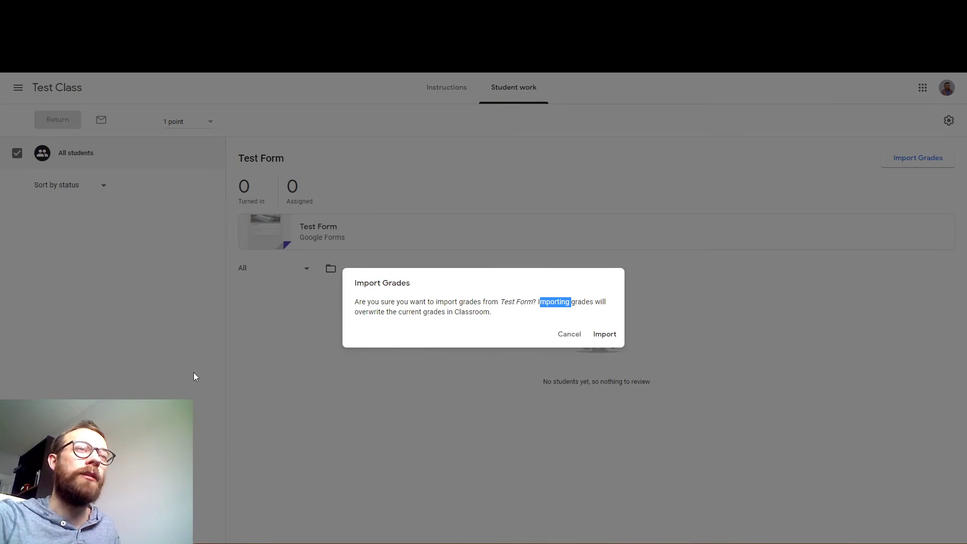
{"action": "left_click", "coordinate": [606, 335]}
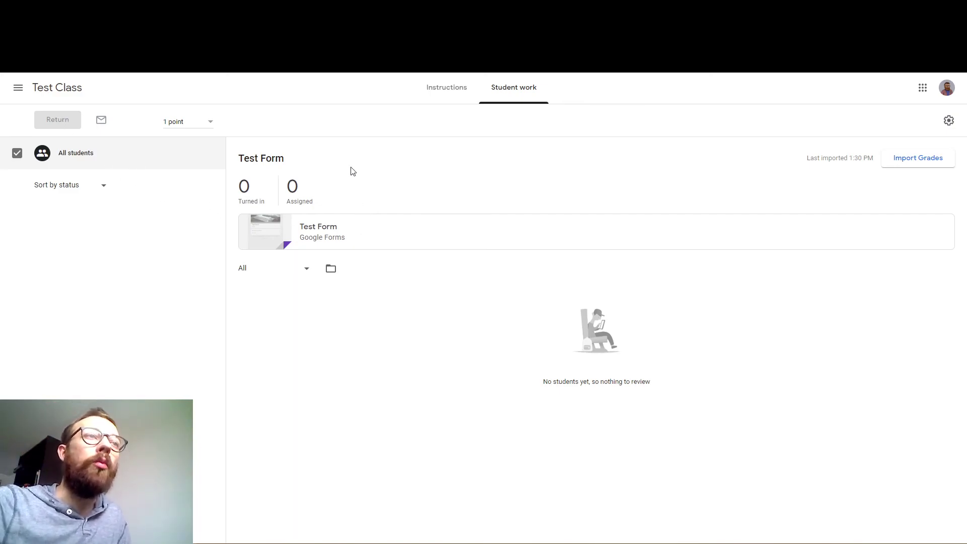
Step: Review the assignment's instructions and student work, check the quiz's responses in Google Forms, and return to Classroom
{"action": "left_click", "coordinate": [450, 94]}
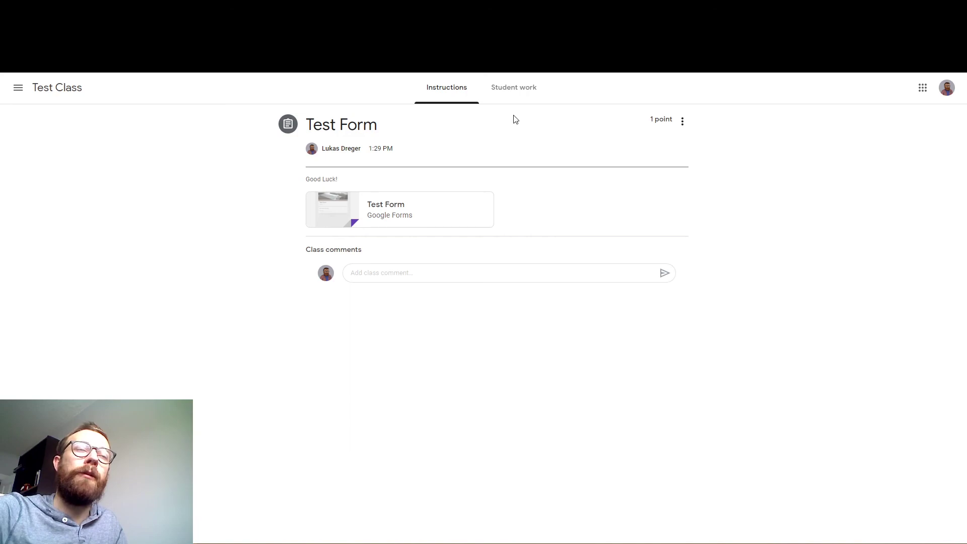
{"action": "left_click", "coordinate": [515, 98]}
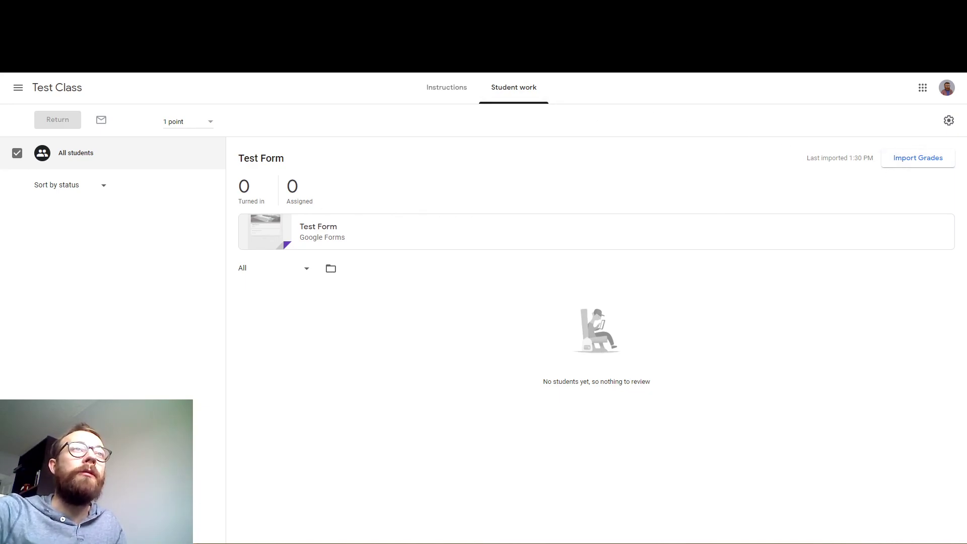
{"action": "key", "text": "ctrl+Tab"}
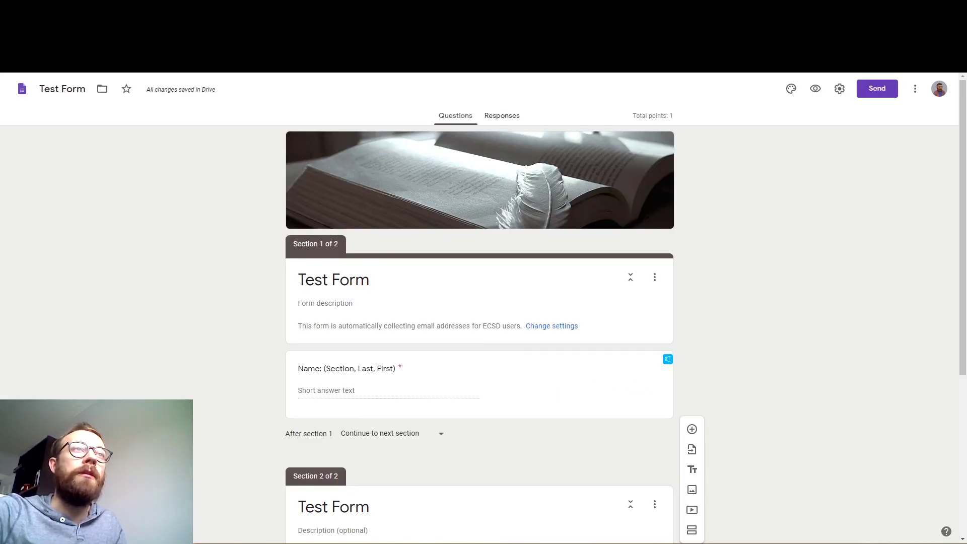
{"action": "left_click", "coordinate": [503, 119]}
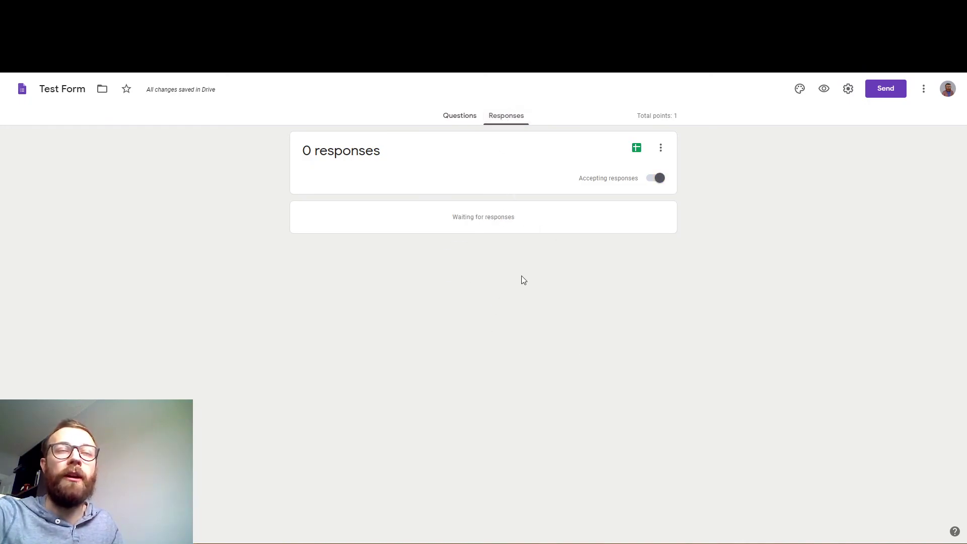
{"action": "left_click", "coordinate": [201, 9]}
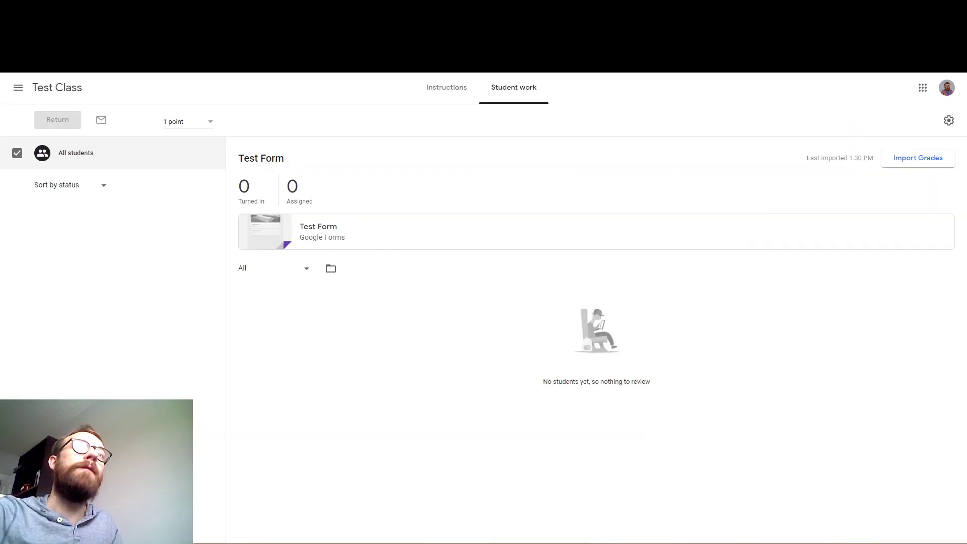